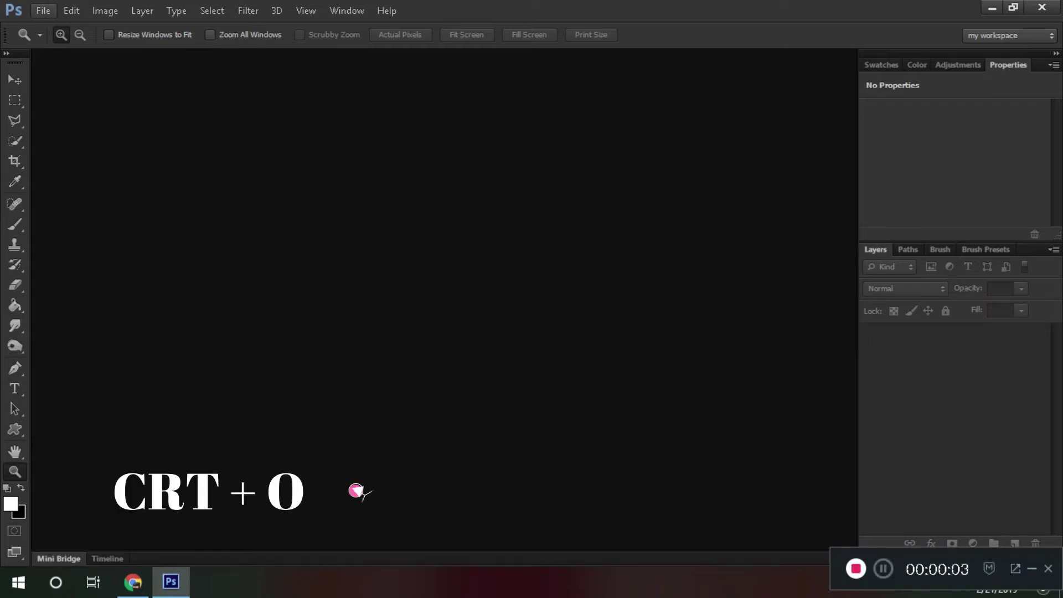
Open the 49213170 JPG portrait photo from the Desktop.
key("alt+f")
key("Down")
key("Down")
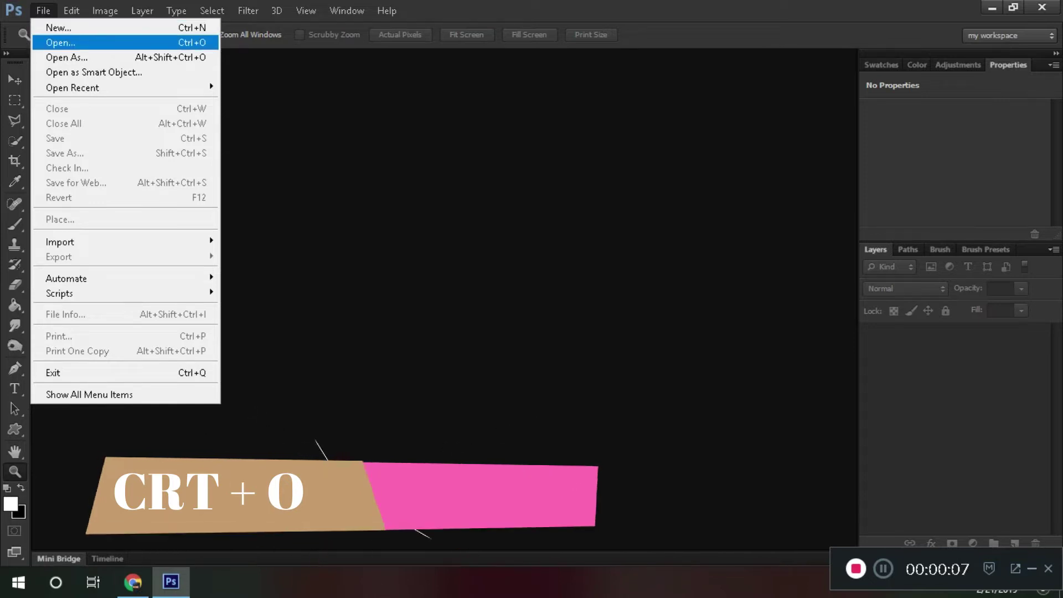
key("Return")
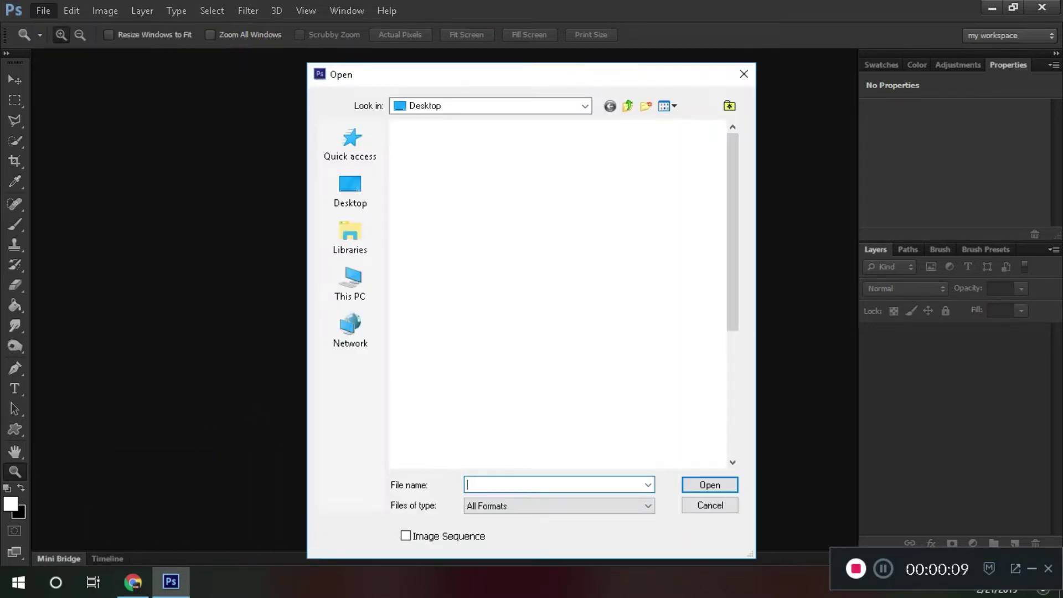
scroll(596, 299, "down", 1)
scroll(596, 299, "down", 1)
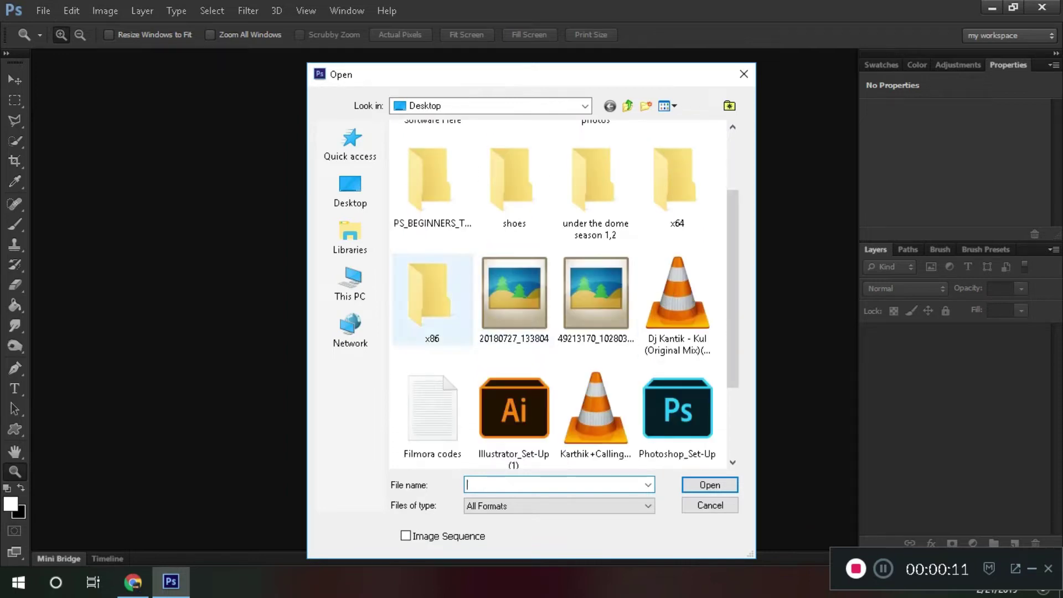
double_click(595, 294)
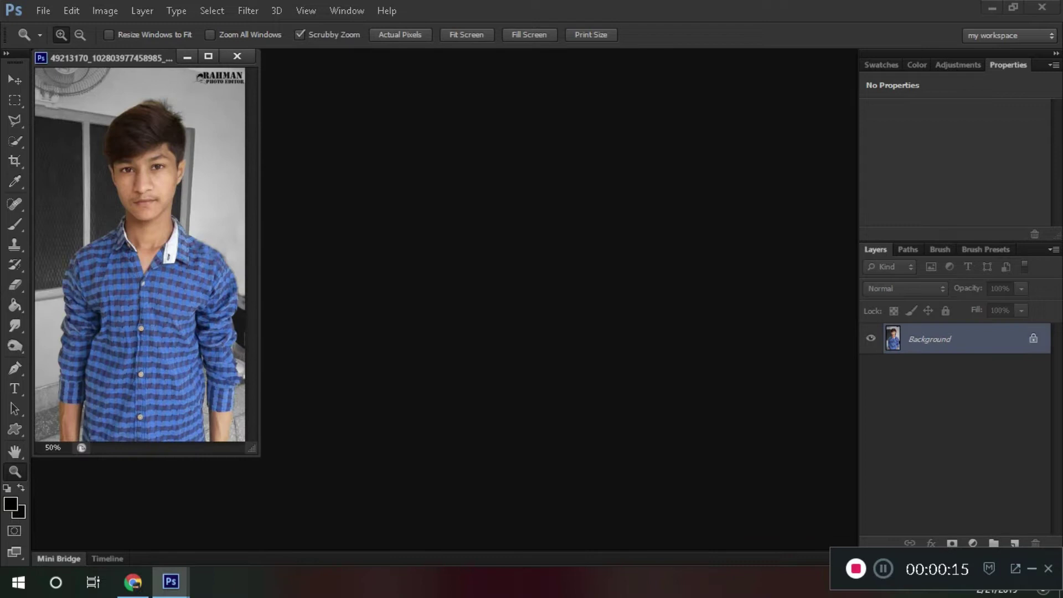
Centre the document window and fit the photo on screen.
left_click_drag(111, 57, 370, 88)
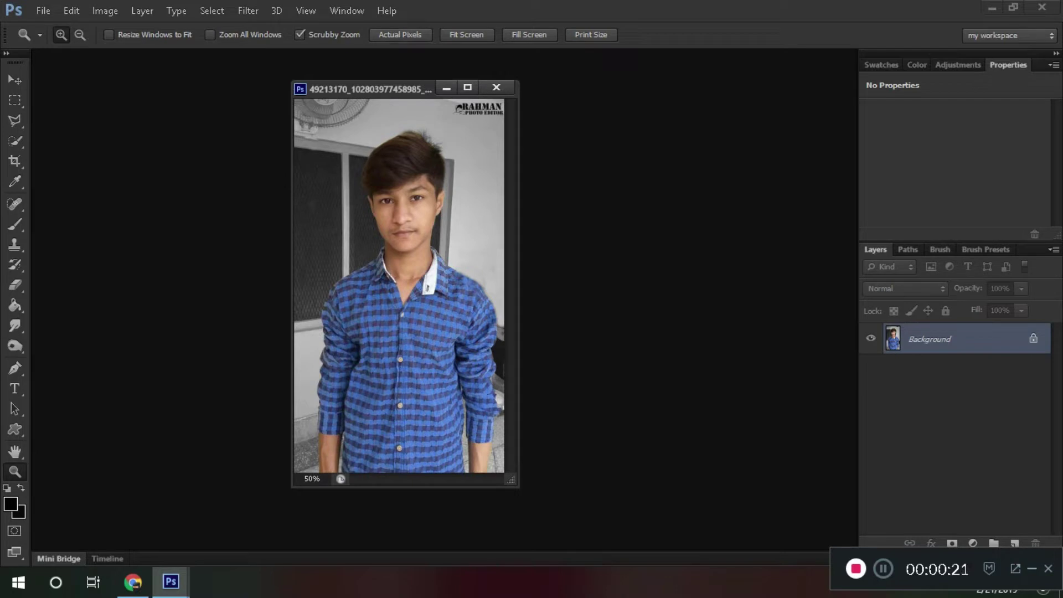
right_click(424, 294)
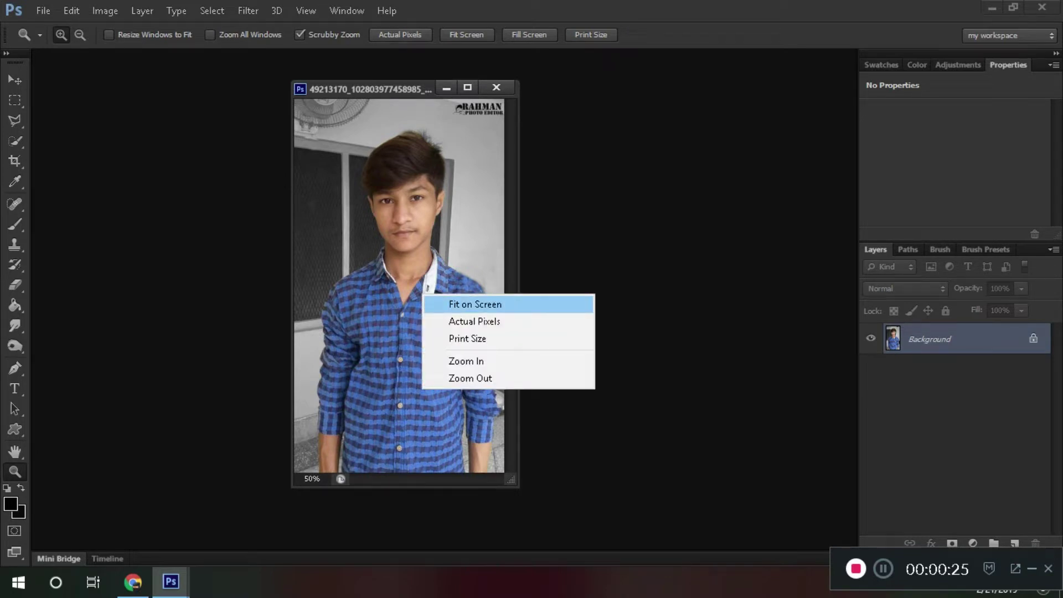
left_click(475, 304)
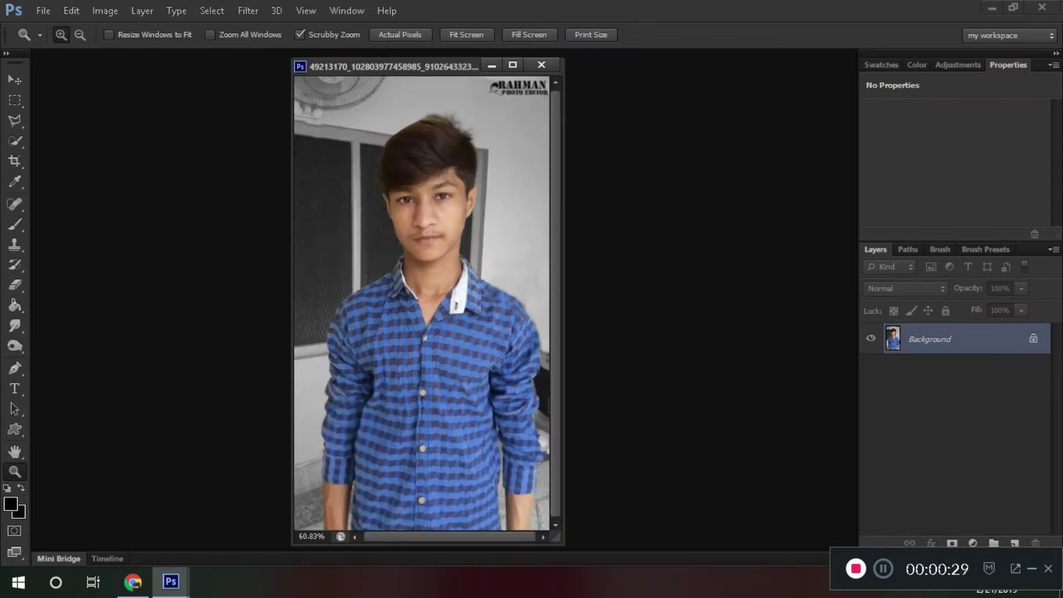
Convert the locked Background into an editable layer named Layer 0.
double_click(930, 339)
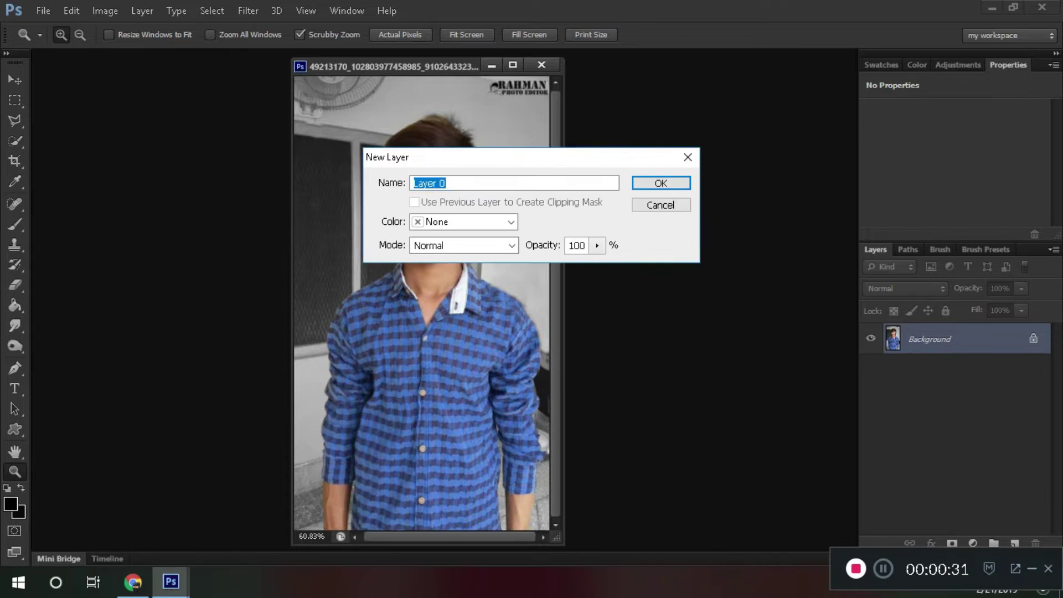
left_click(661, 182)
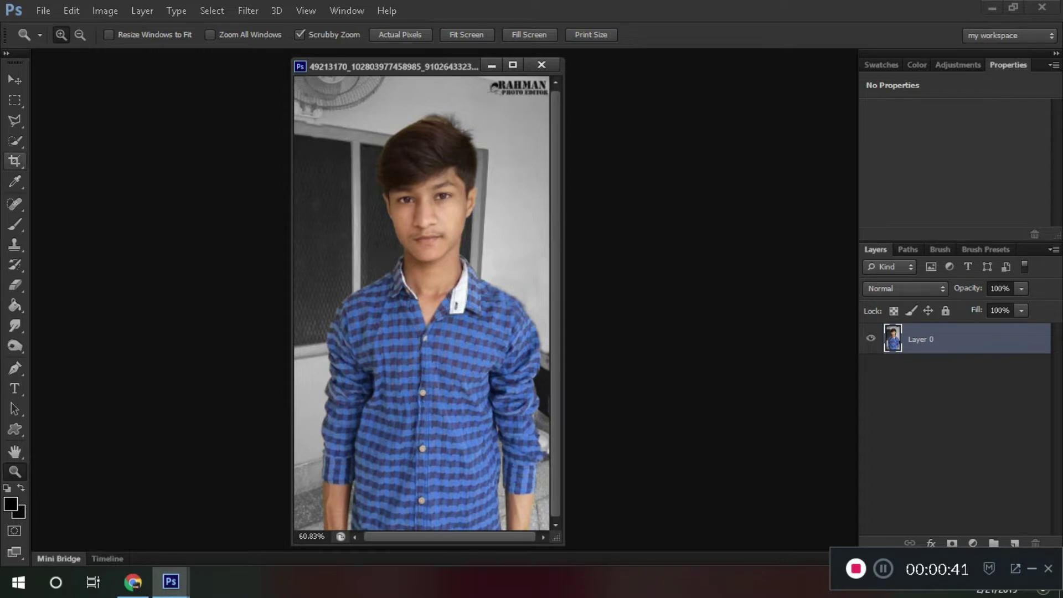
left_click(15, 140)
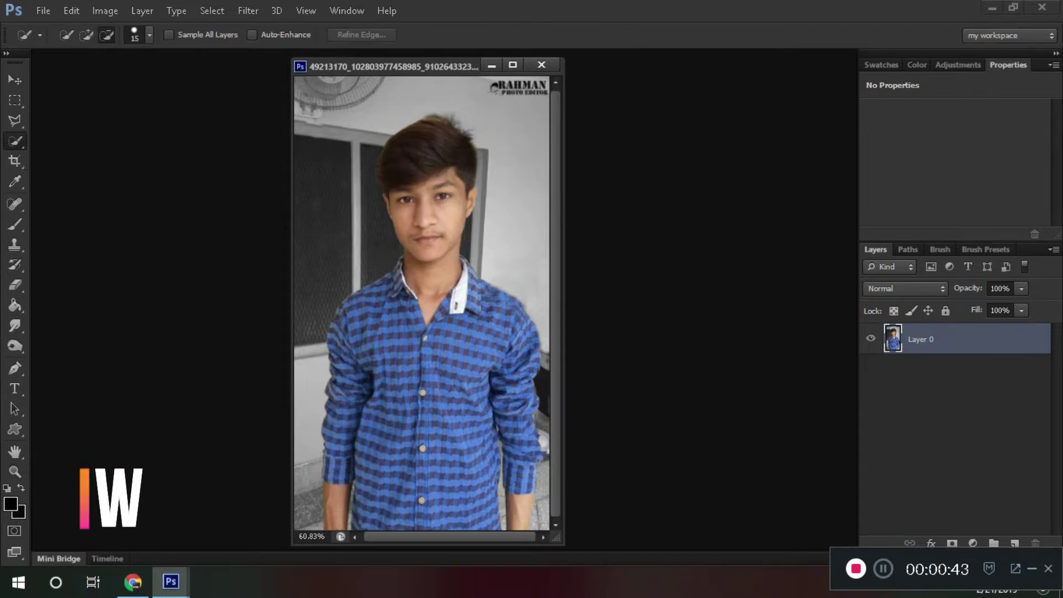
Quick-select the shirt's left front, lower front, left sleeve and shoulder.
mouse_move(382, 302)
left_mouse_down()
mouse_move(380, 360)
mouse_move(380, 305)
mouse_move(434, 471)
mouse_move(404, 518)
left_mouse_up()
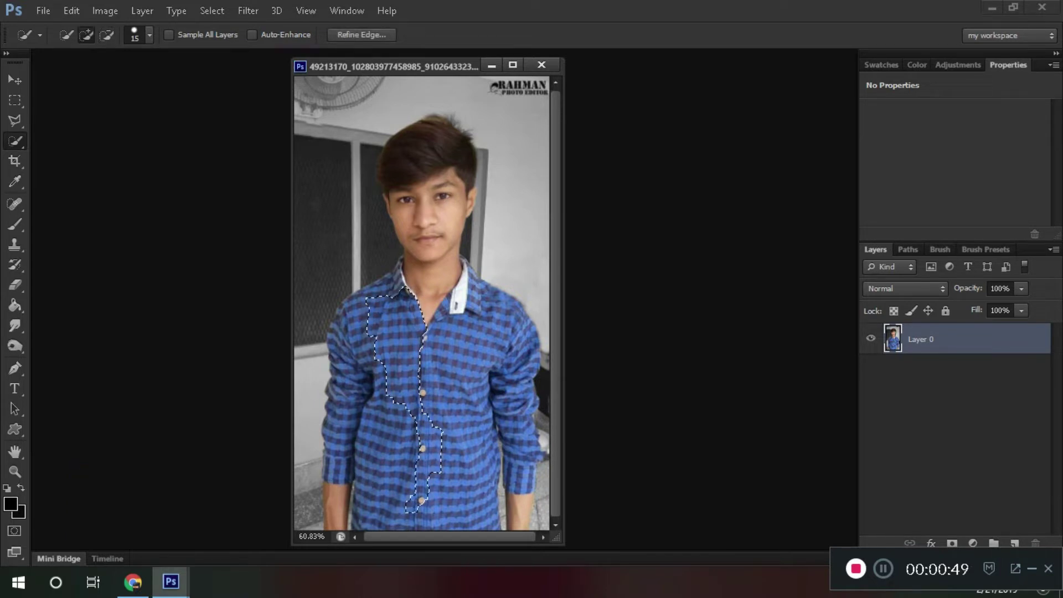
left_click_drag(396, 438, 368, 515)
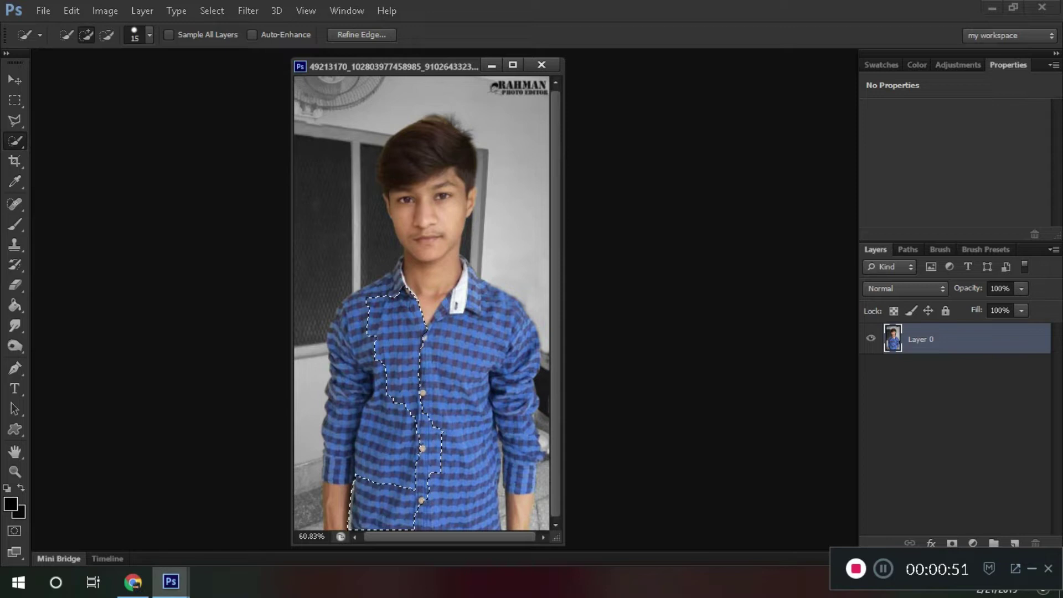
left_click_drag(374, 343, 339, 479)
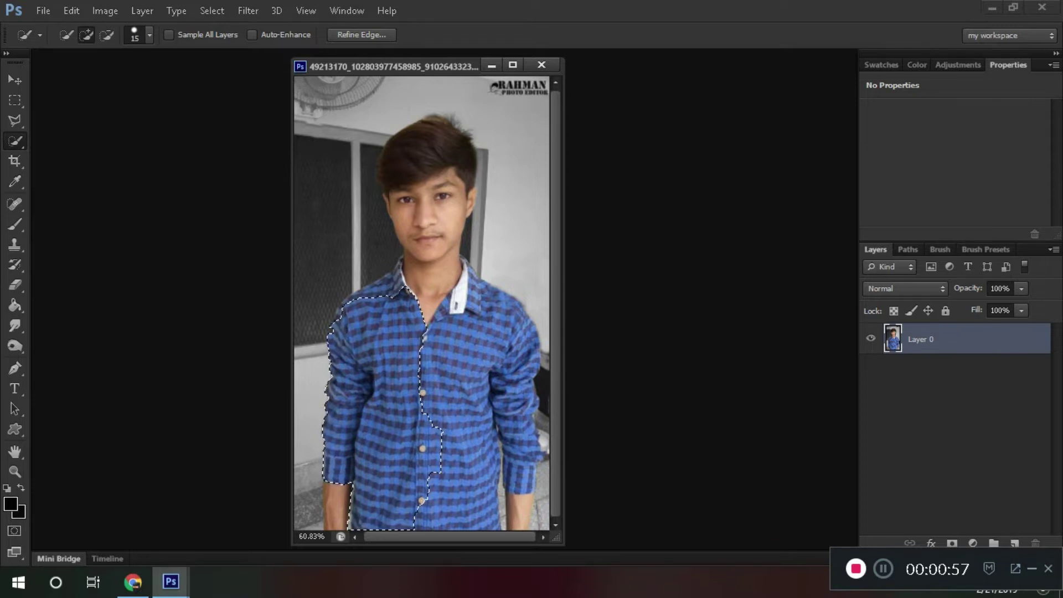
left_click(333, 312)
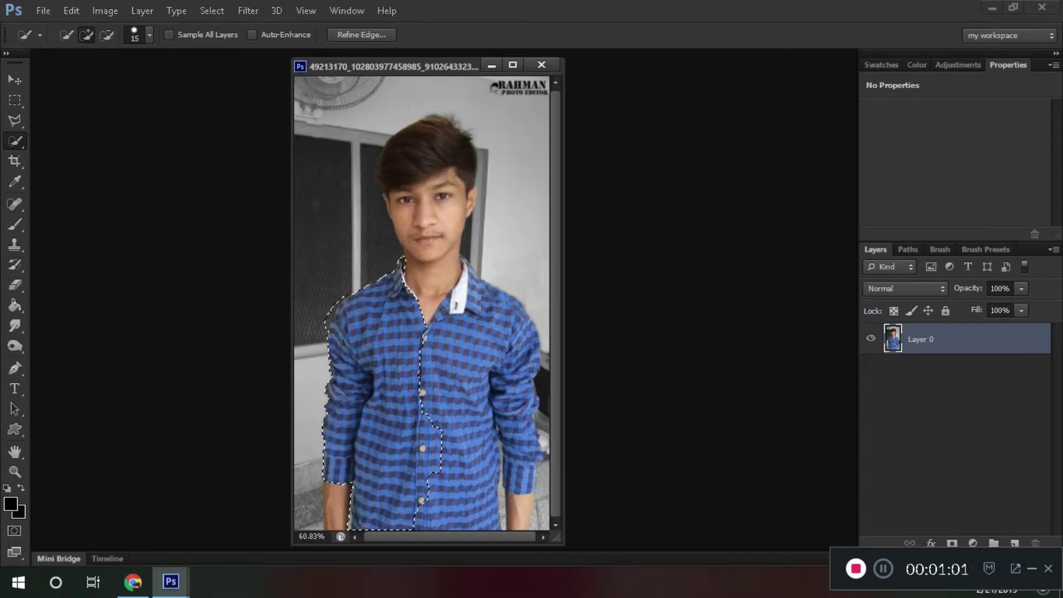
Add the right chest, neck, right arm and lower shirt, dismissing a browser ad.
mouse_move(426, 363)
left_mouse_down()
mouse_move(441, 367)
mouse_move(484, 335)
mouse_move(469, 216)
left_mouse_up()
left_click_drag(469, 221, 421, 255)
left_click_drag(464, 358, 522, 310)
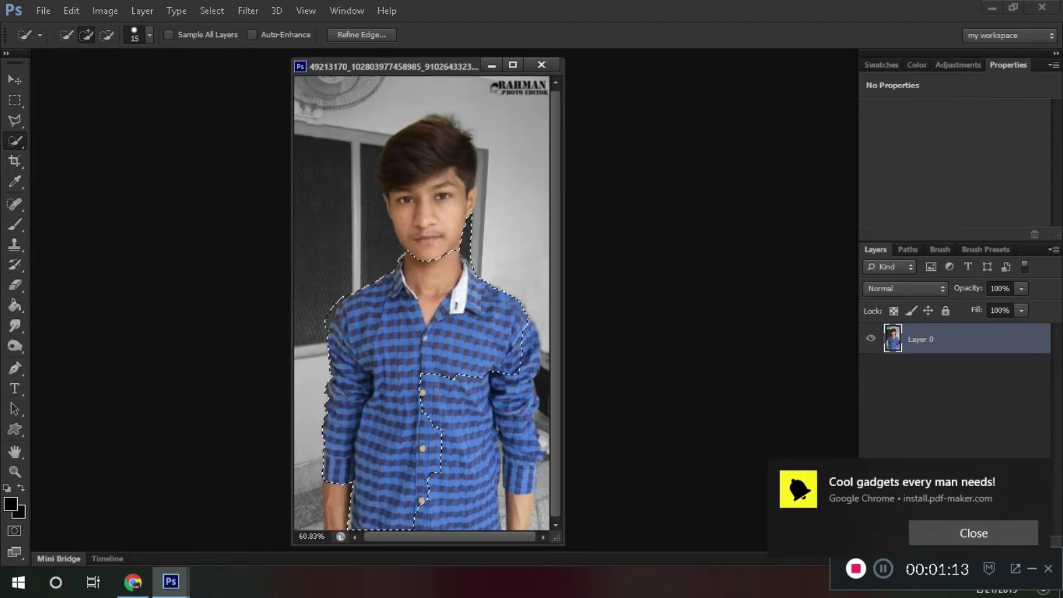
mouse_move(515, 371)
left_mouse_down()
mouse_move(518, 413)
mouse_move(502, 465)
left_mouse_up()
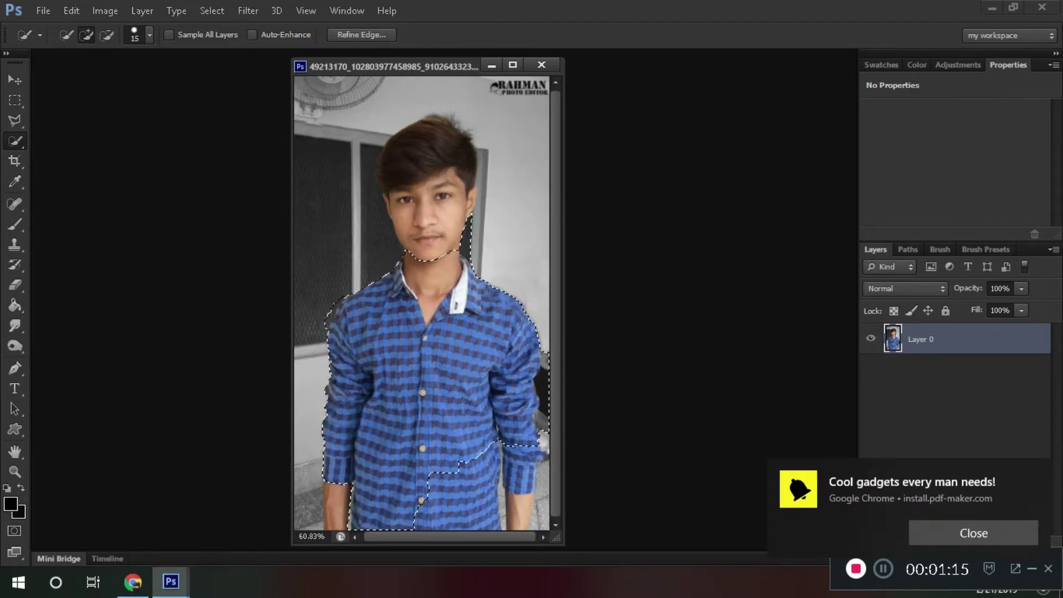
left_click(973, 532)
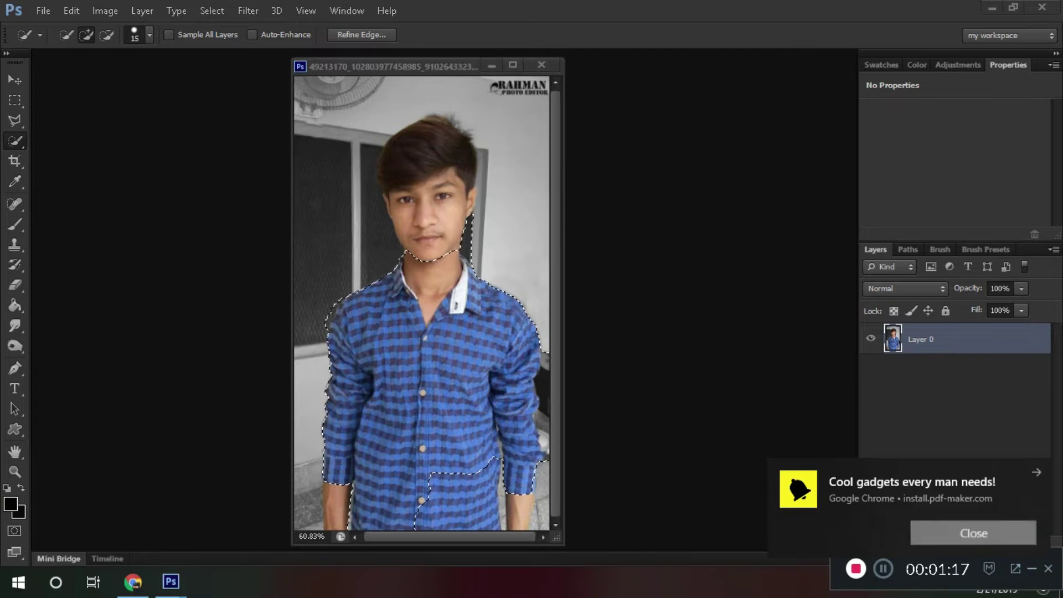
left_click_drag(443, 487, 520, 498)
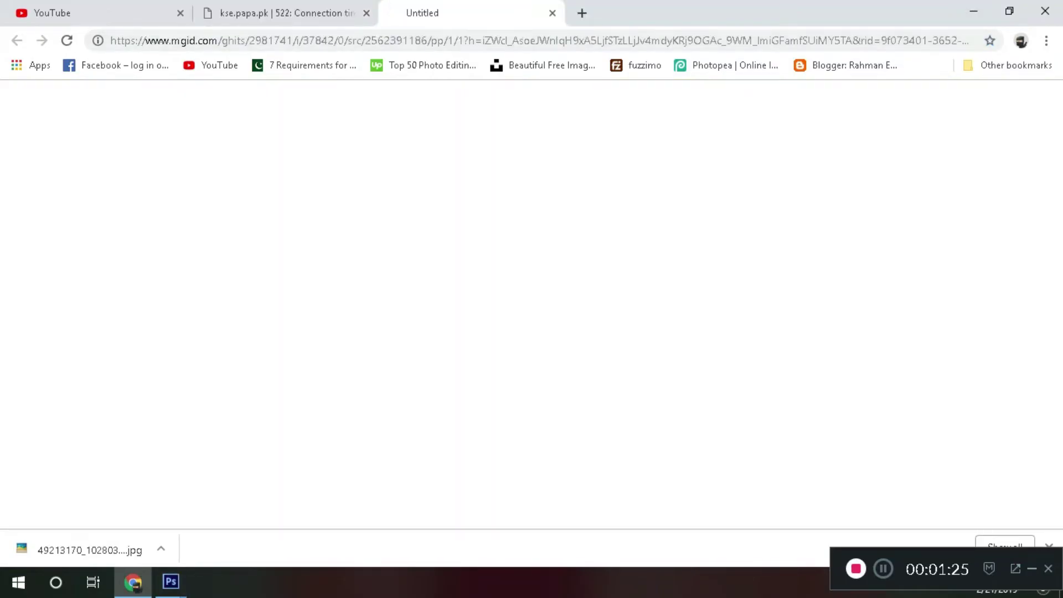
key("ctrl+w")
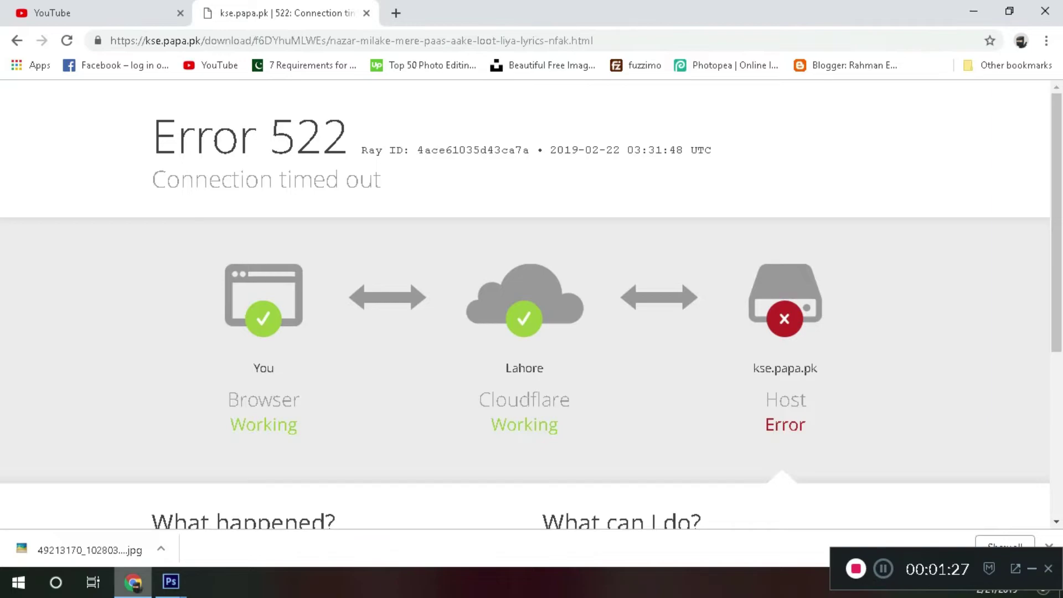
left_click(132, 582)
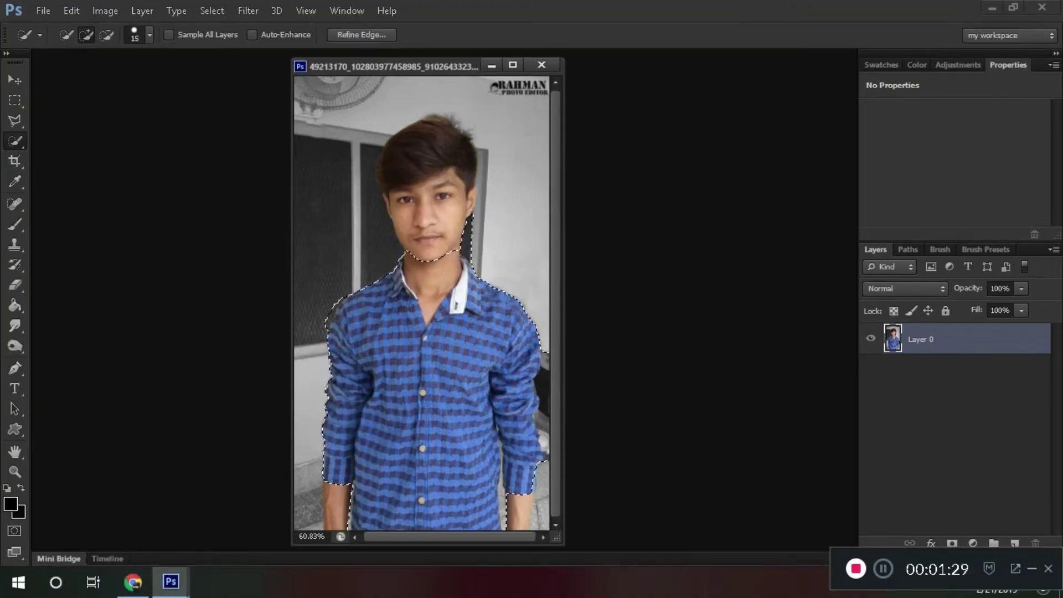
Subtract the neck and the wall bulge above the shoulder from the shirt selection.
left_click_drag(432, 252, 460, 238)
left_click(480, 249)
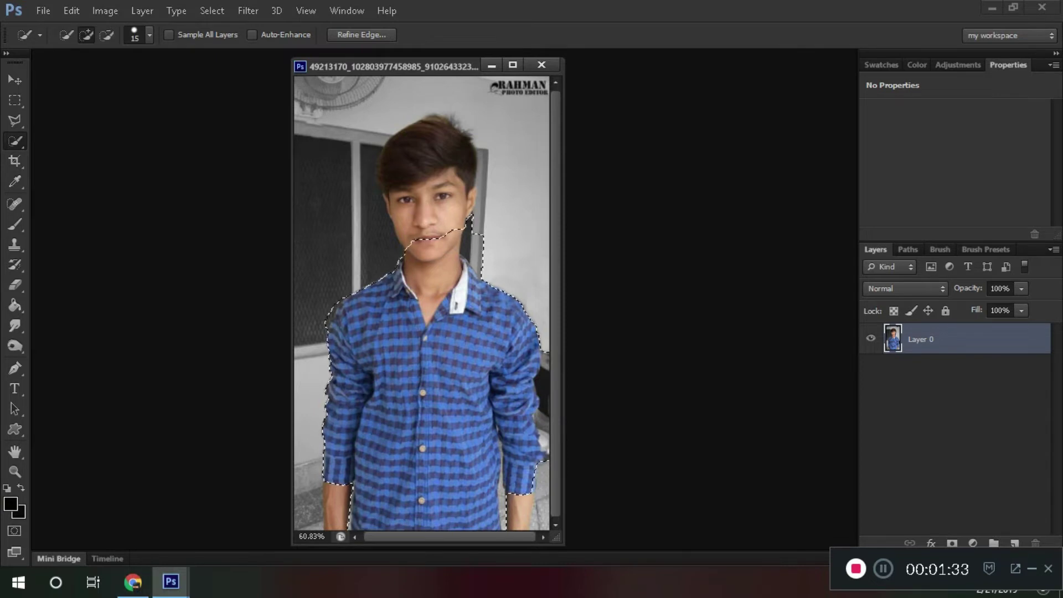
left_click(495, 265)
key("alt")
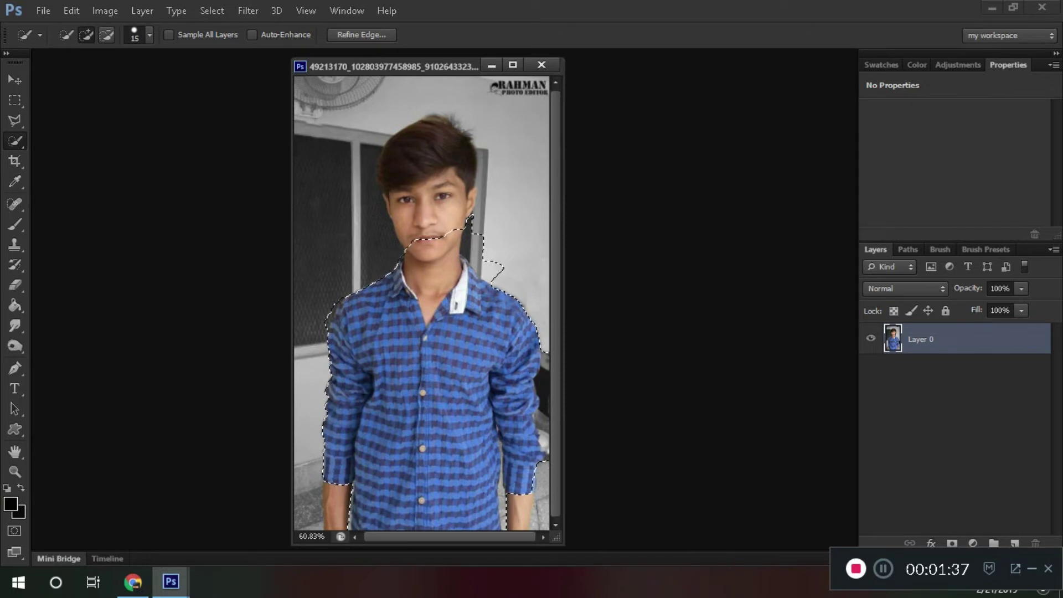
key("alt")
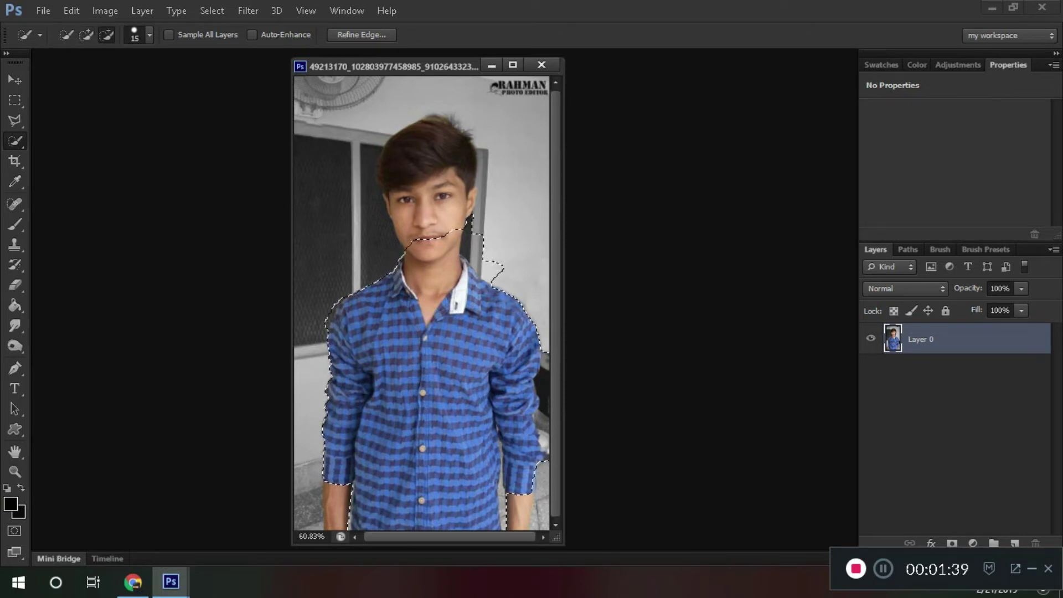
left_click_drag(434, 258, 427, 307)
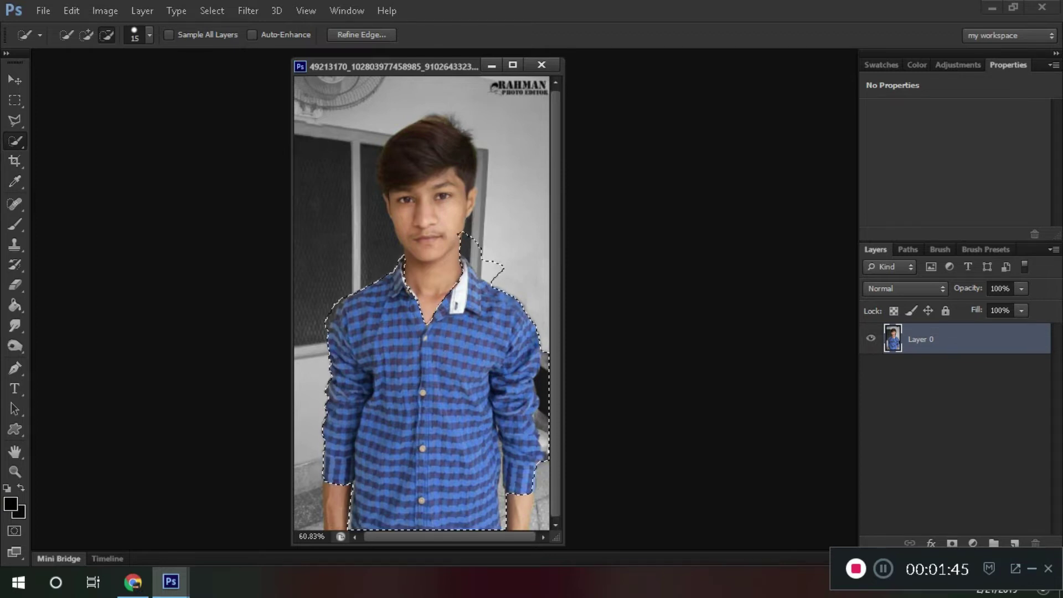
left_click(490, 272)
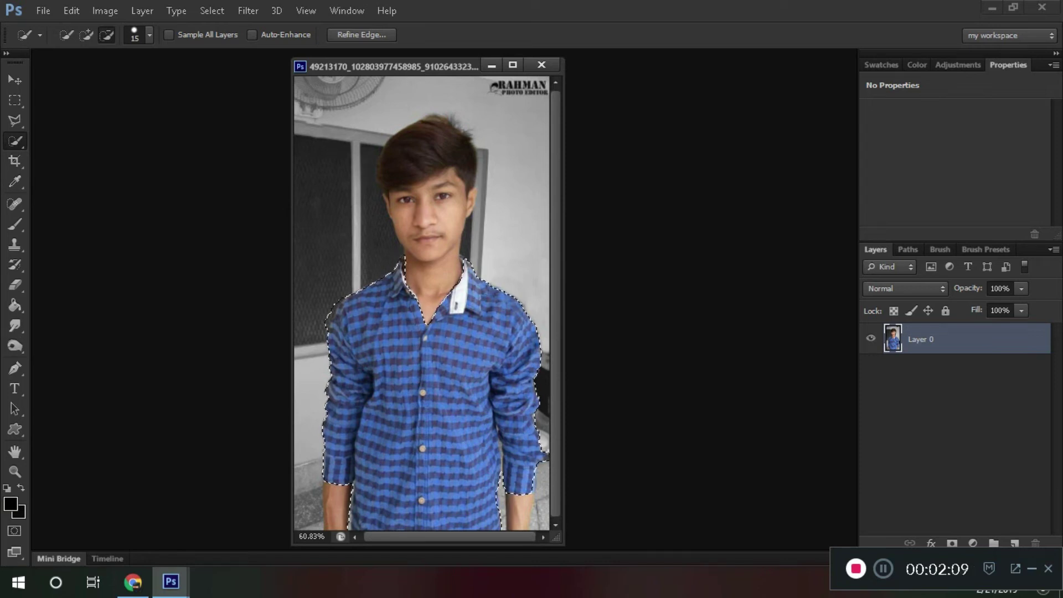
key("alt")
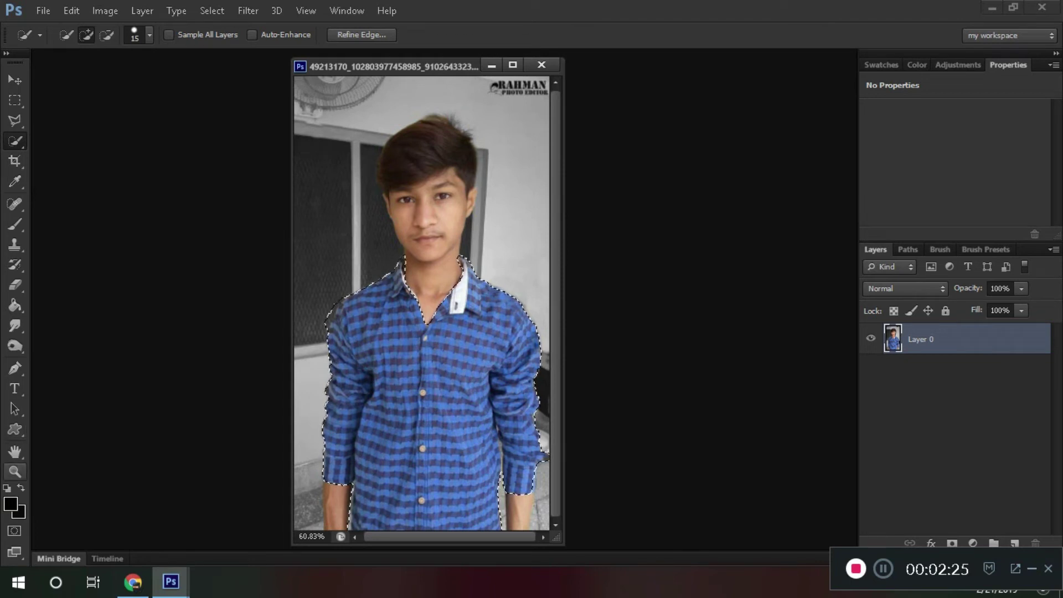
Zoom to 200% on the shoulder and undo the added shoulder bulge.
left_click(15, 472)
left_click_drag(329, 307, 328, 306)
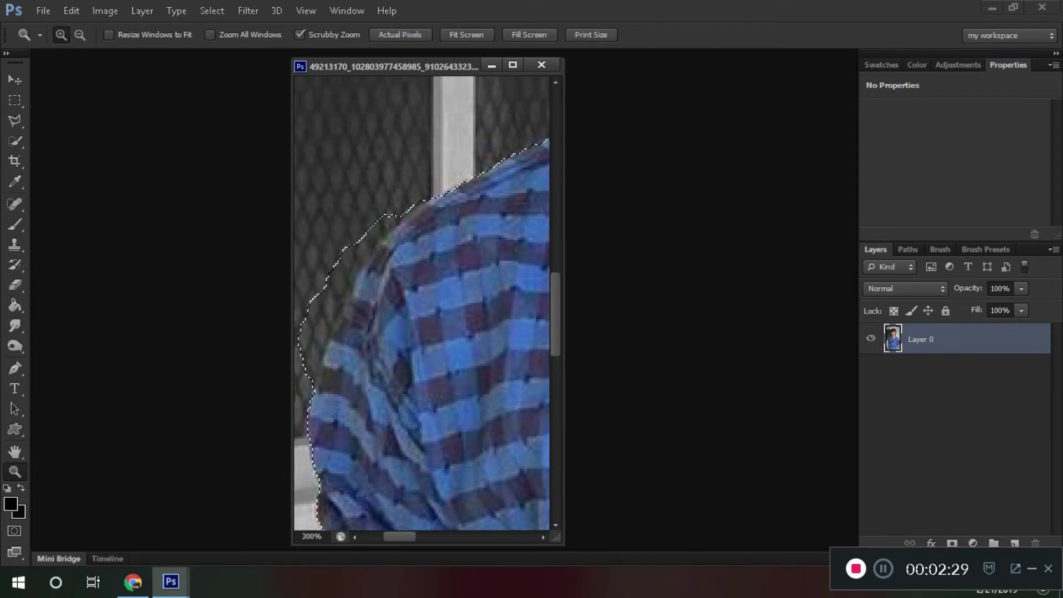
right_click(351, 305)
left_click(399, 390)
left_click(15, 140)
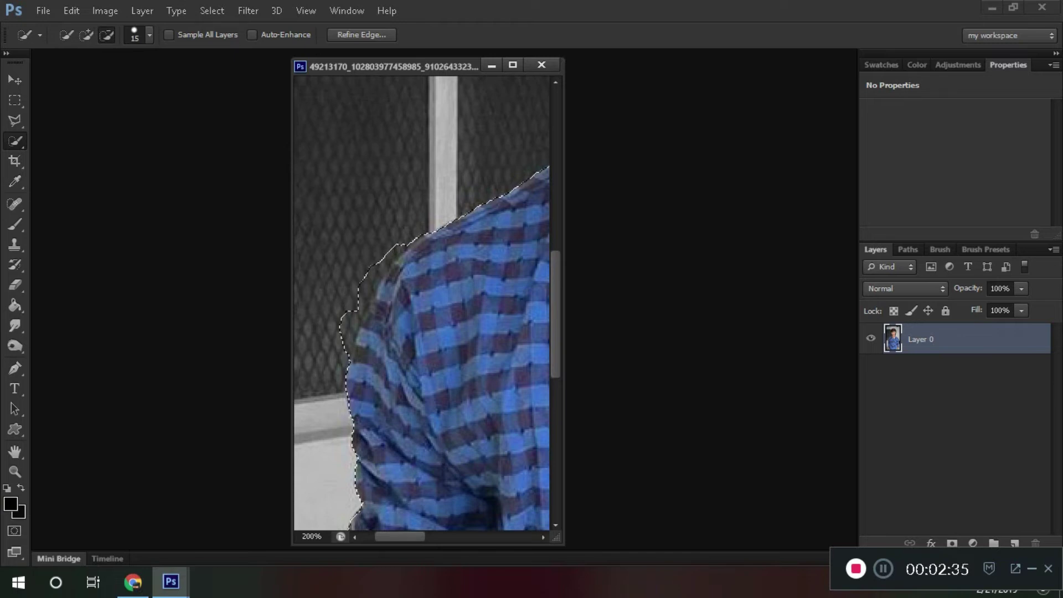
key("ctrl+z")
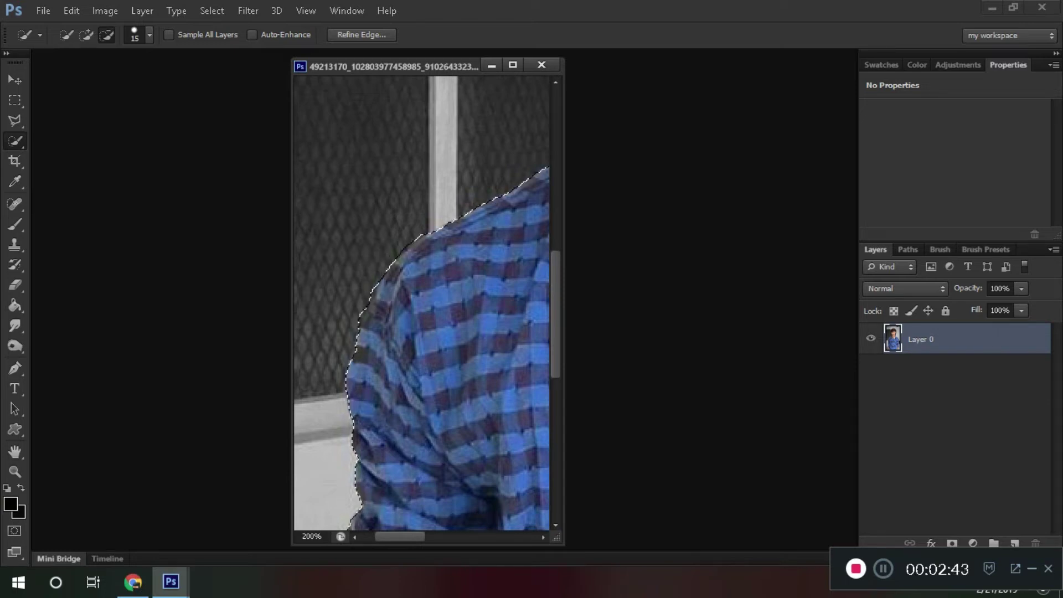
Trim the selection along the forearm edge to exclude the pavement beside it.
scroll(428, 303, "down", 5)
scroll(427, 302, "down", 5)
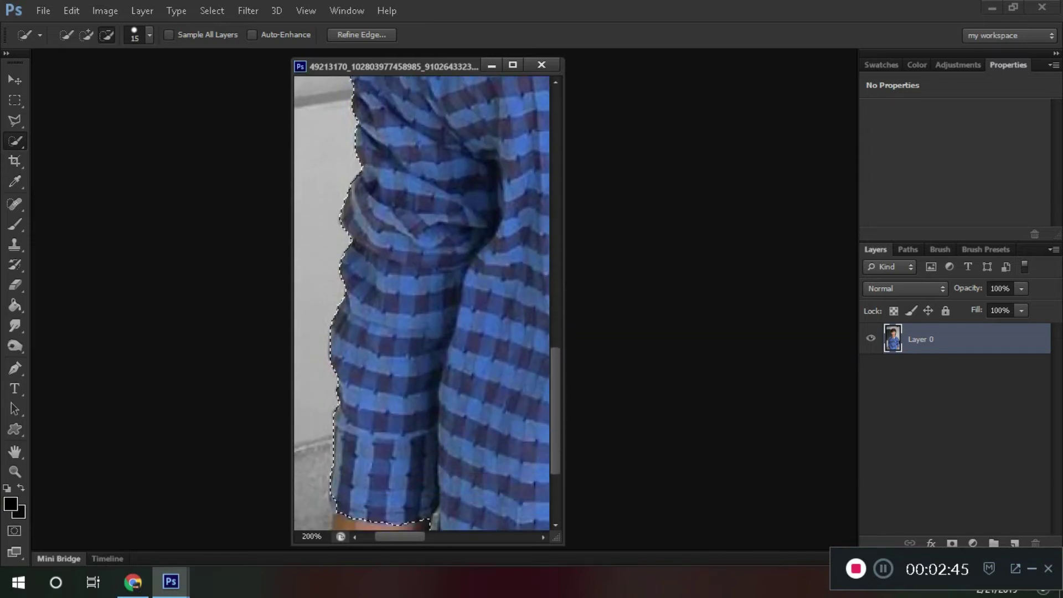
scroll(428, 303, "down", 5)
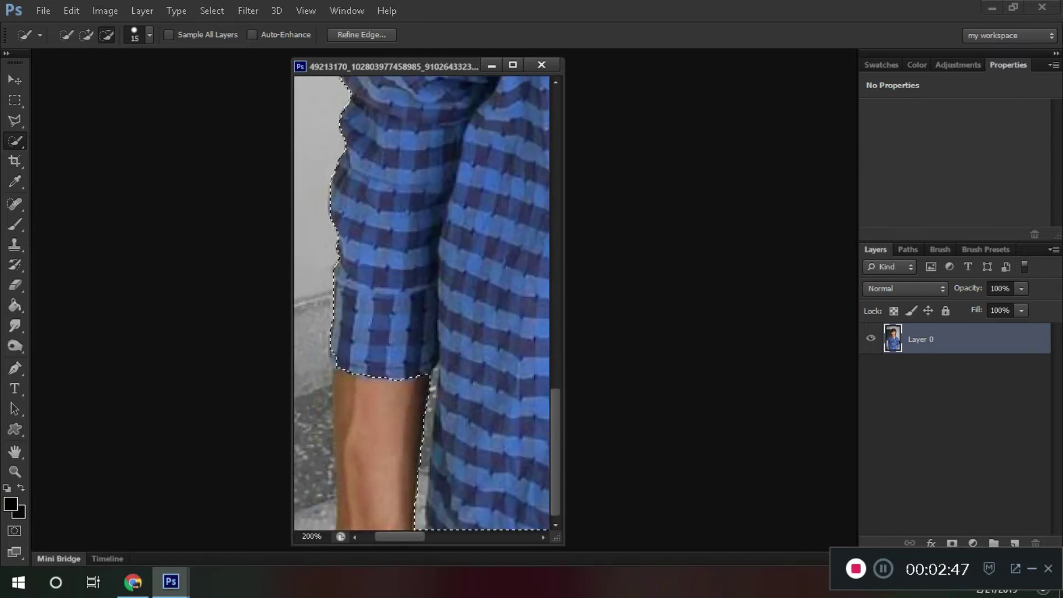
left_click(426, 507)
left_click(424, 478)
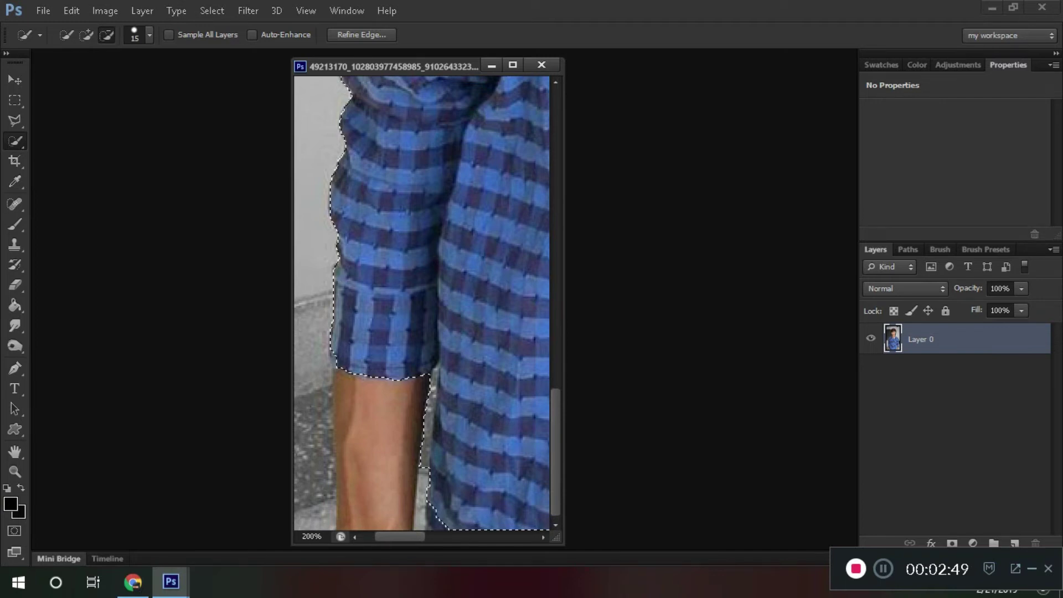
left_click(436, 383)
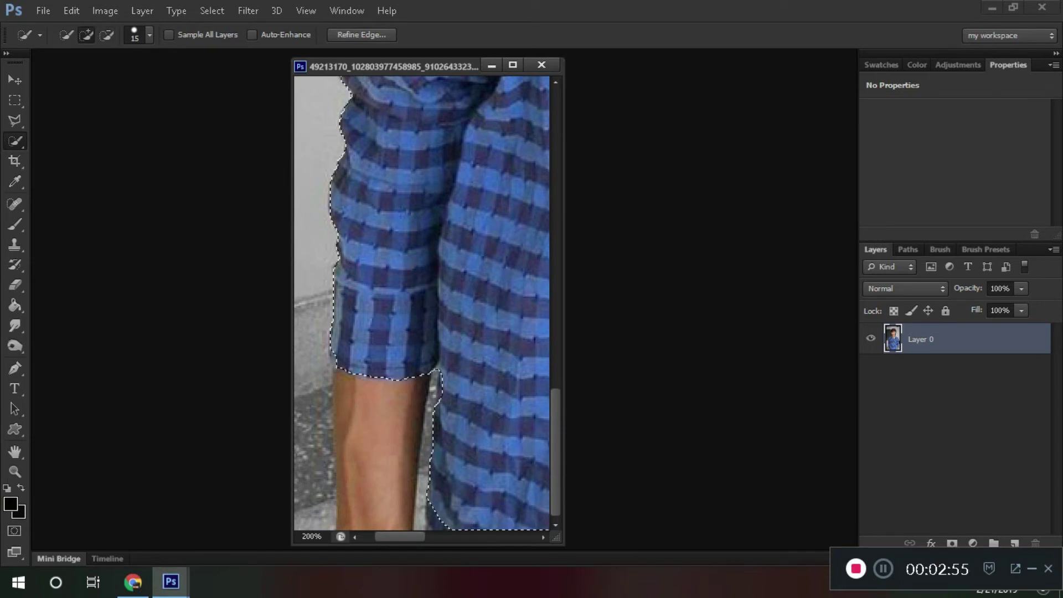
key("ctrl+z")
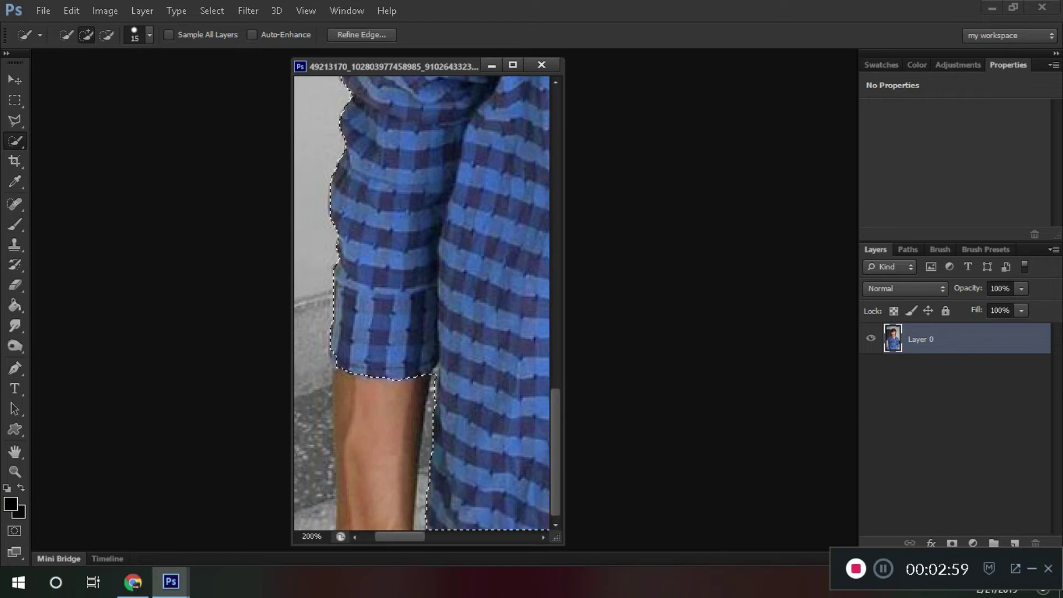
Pan right along the sleeve and switch Quick Selection to subtract mode.
scroll(422, 307, "right", 2)
scroll(422, 308, "right", 3)
scroll(422, 308, "right", 3)
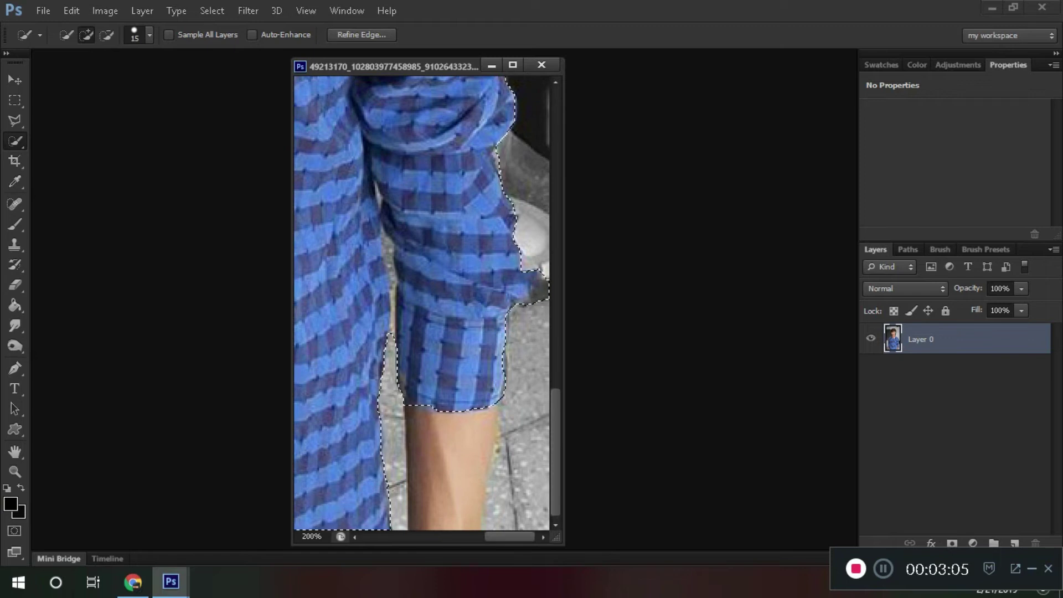
key("alt")
right_click(478, 238)
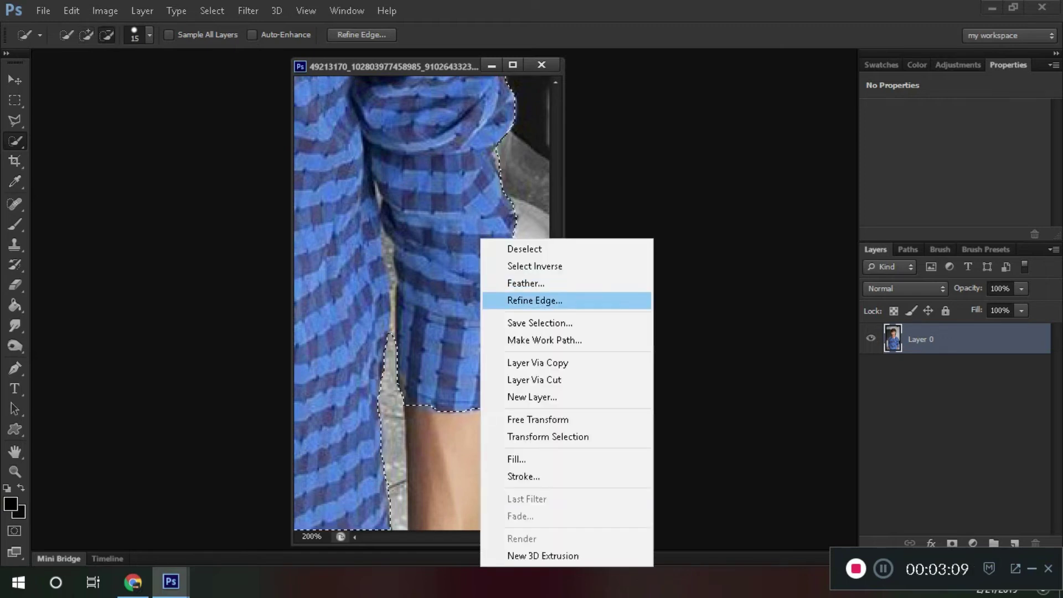
key("Escape")
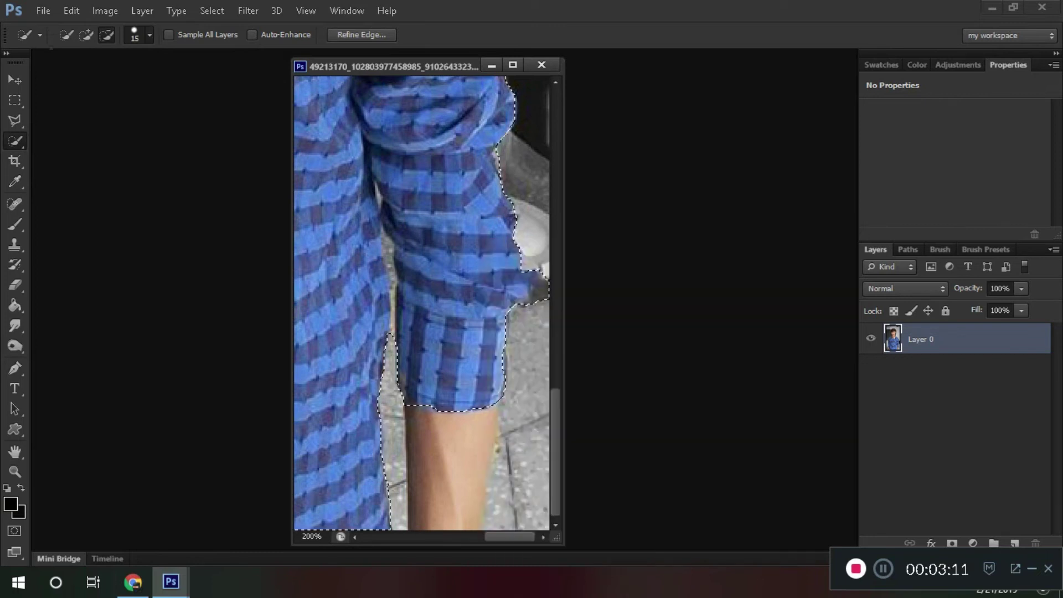
left_click(149, 35)
Set the Quick Selection brush size to 7 px.
type("7")
key("Return")
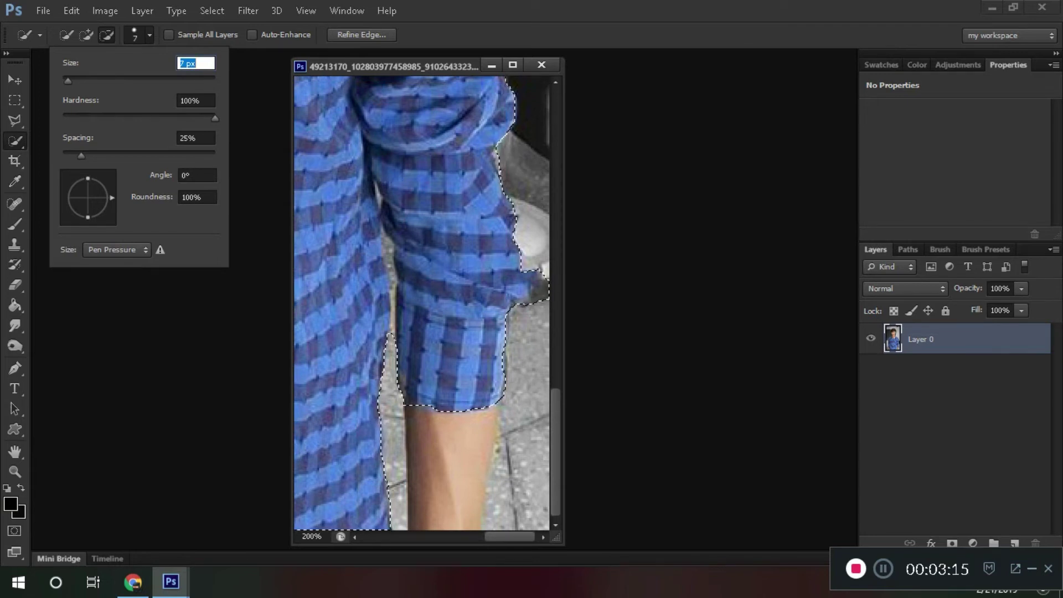
key("Return")
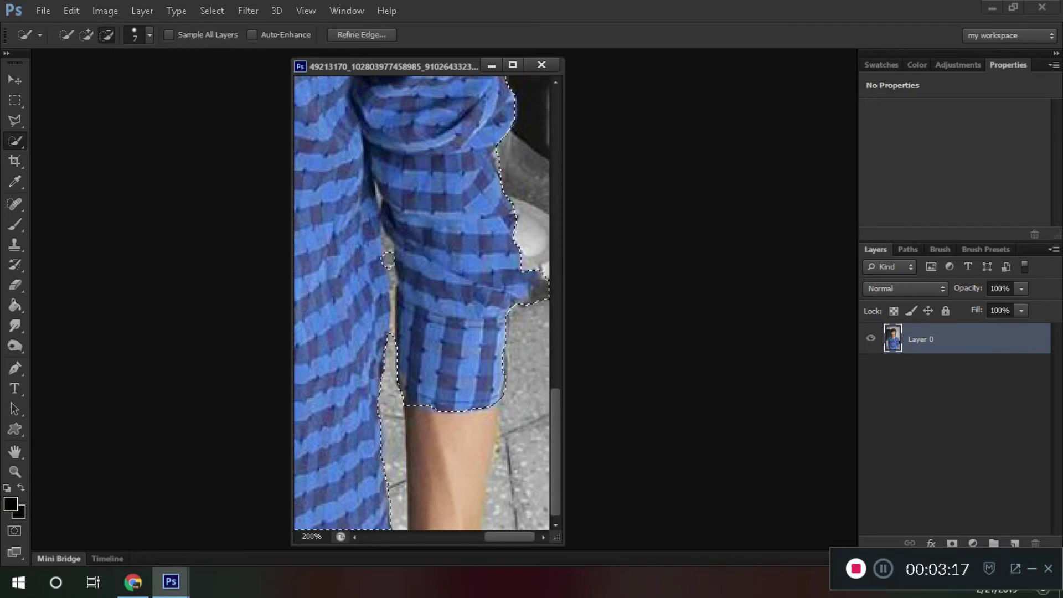
Subtract the pavement gap between sleeve and torso from the selection.
left_click(388, 260)
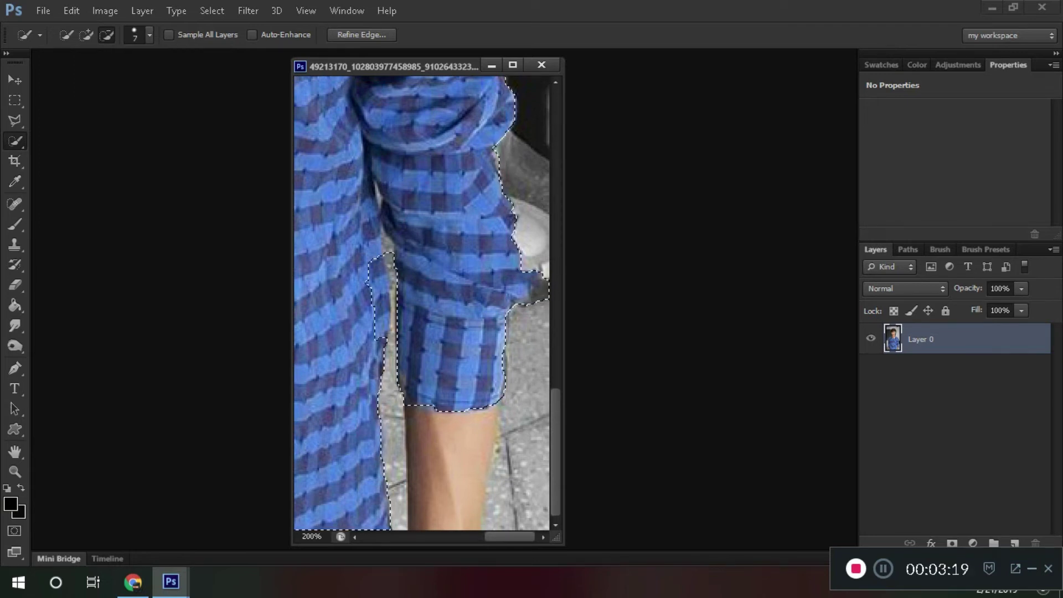
left_click(382, 237)
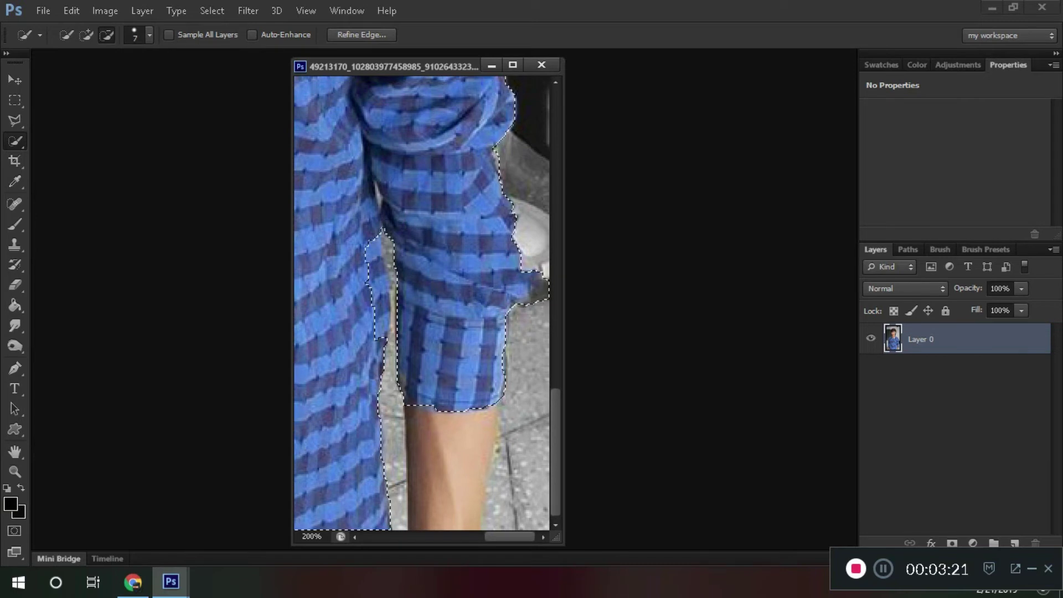
key("alt")
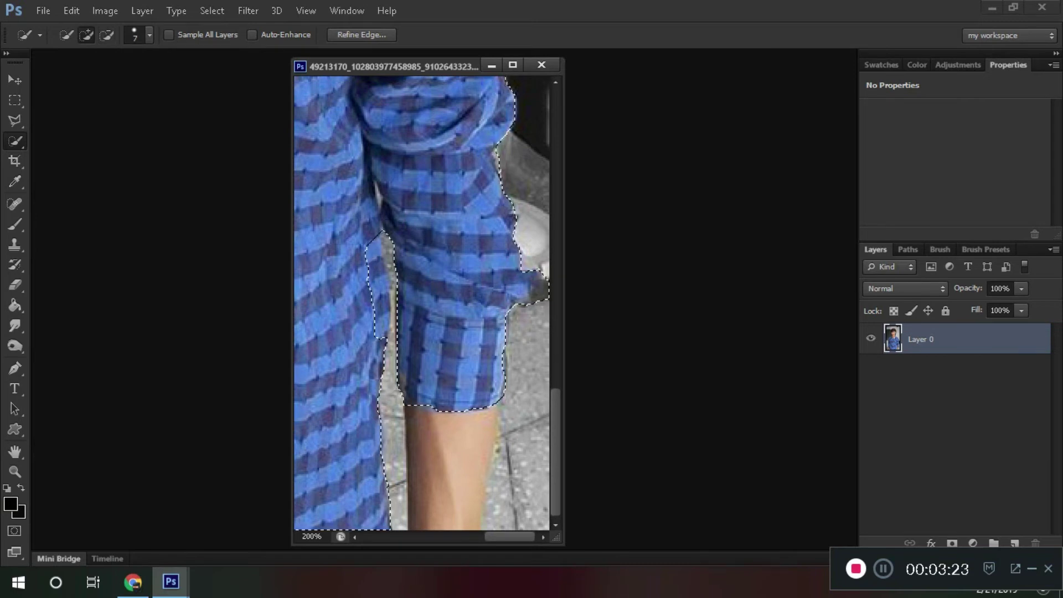
left_click_drag(369, 243, 369, 299)
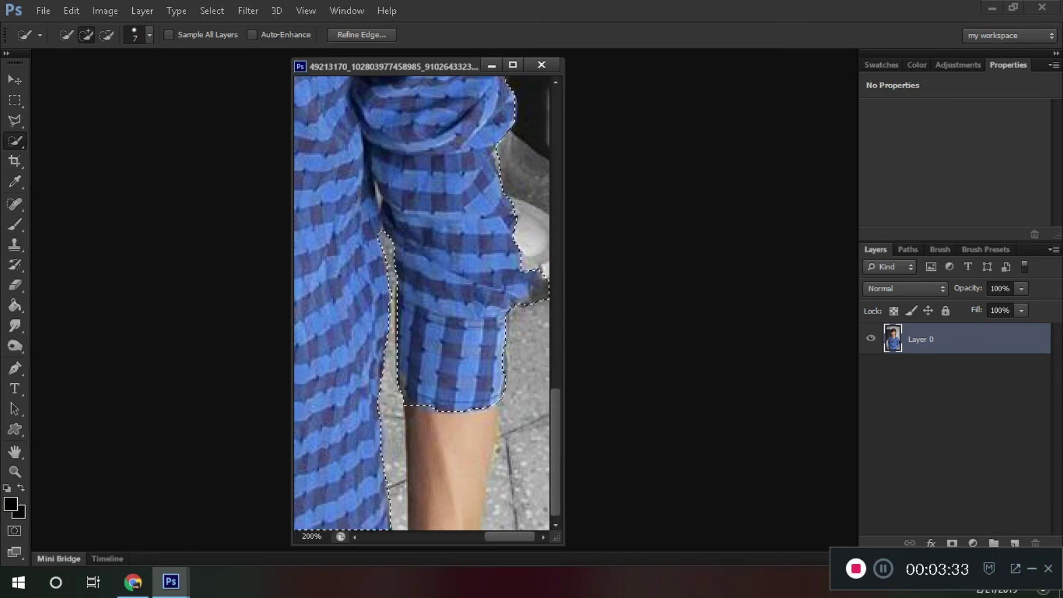
Pan up and left to the collar and switch Quick Selection to subtract mode.
scroll(422, 303, "up", 2)
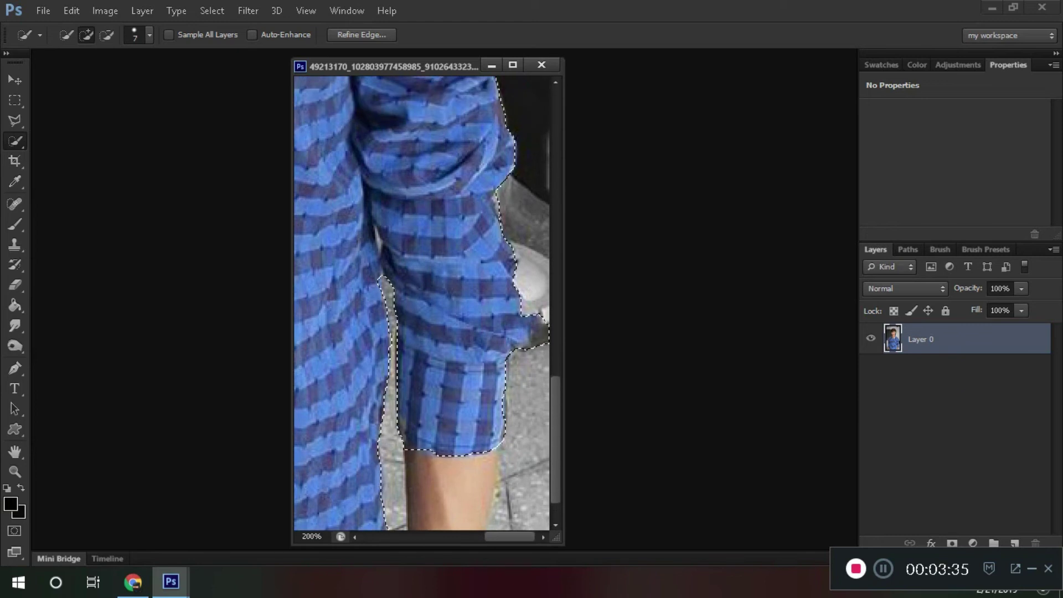
scroll(422, 303, "up", 10)
scroll(422, 303, "up", 1)
scroll(422, 304, "down", 4)
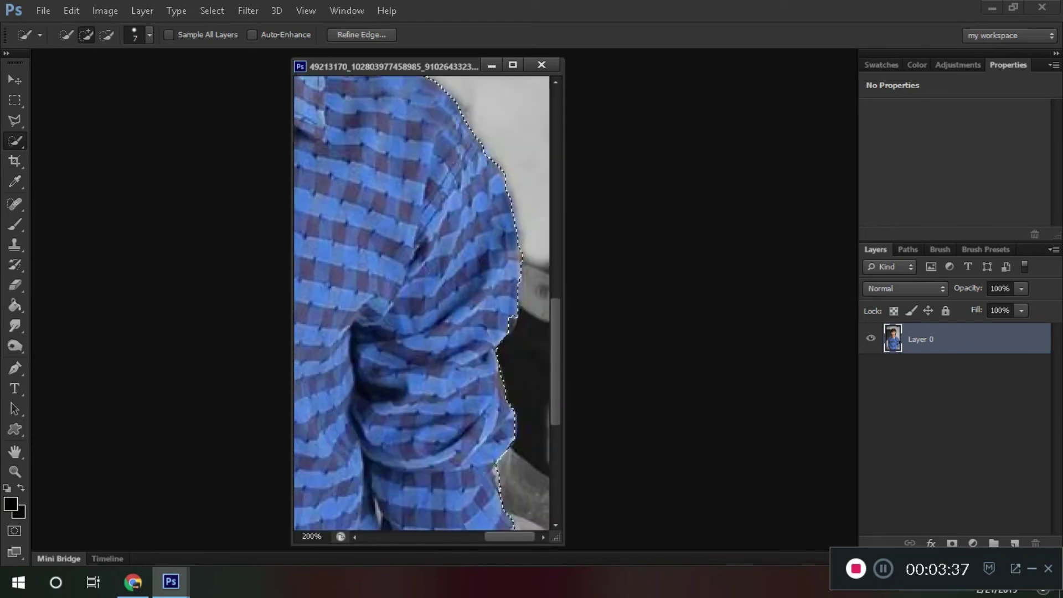
scroll(422, 303, "up", 8)
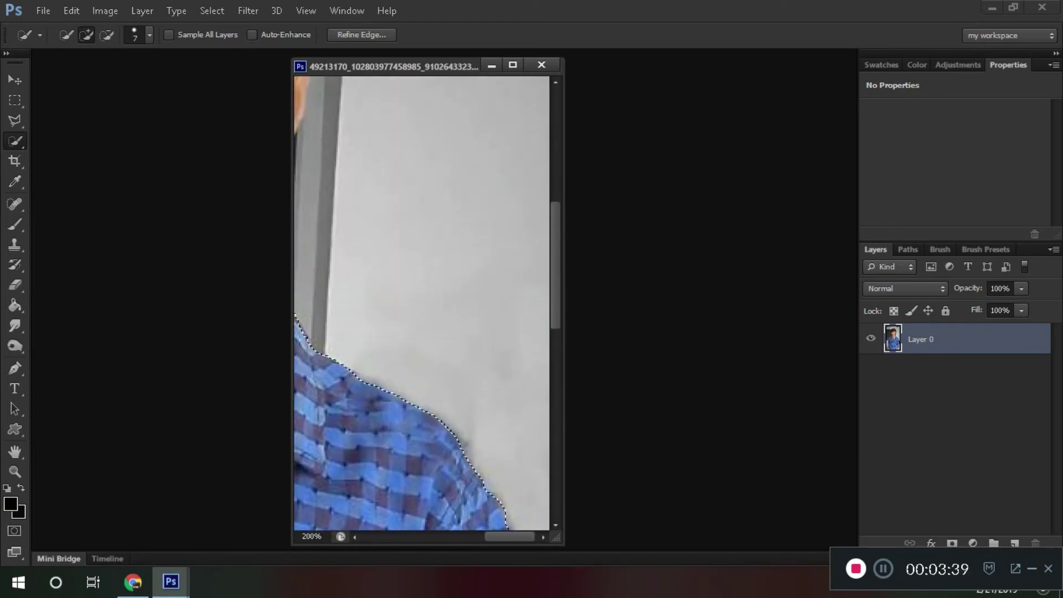
scroll(422, 304, "left", 5)
scroll(422, 304, "left", 2)
scroll(422, 303, "left", 2)
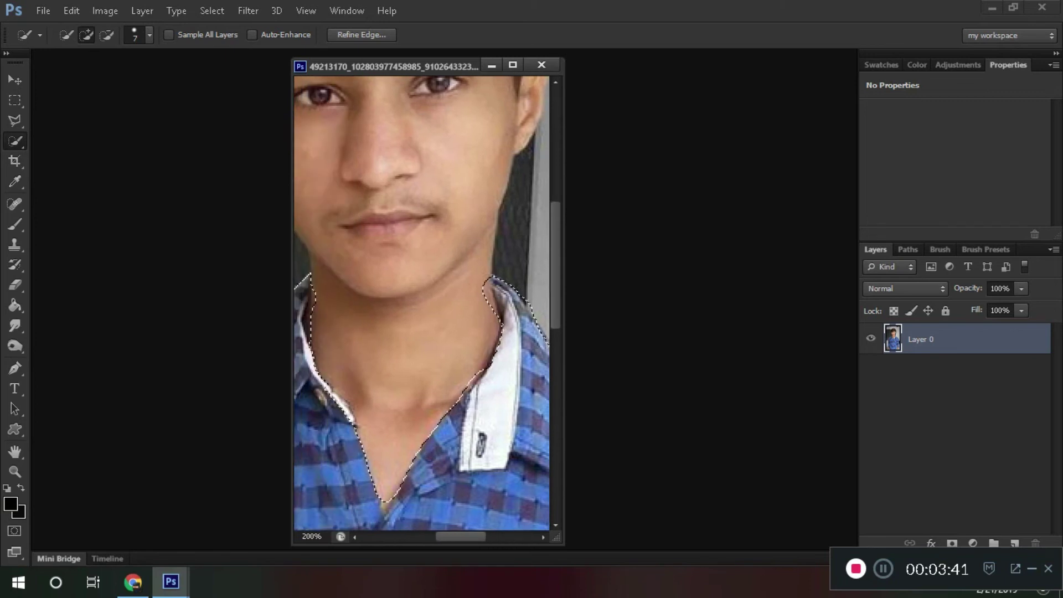
key("alt")
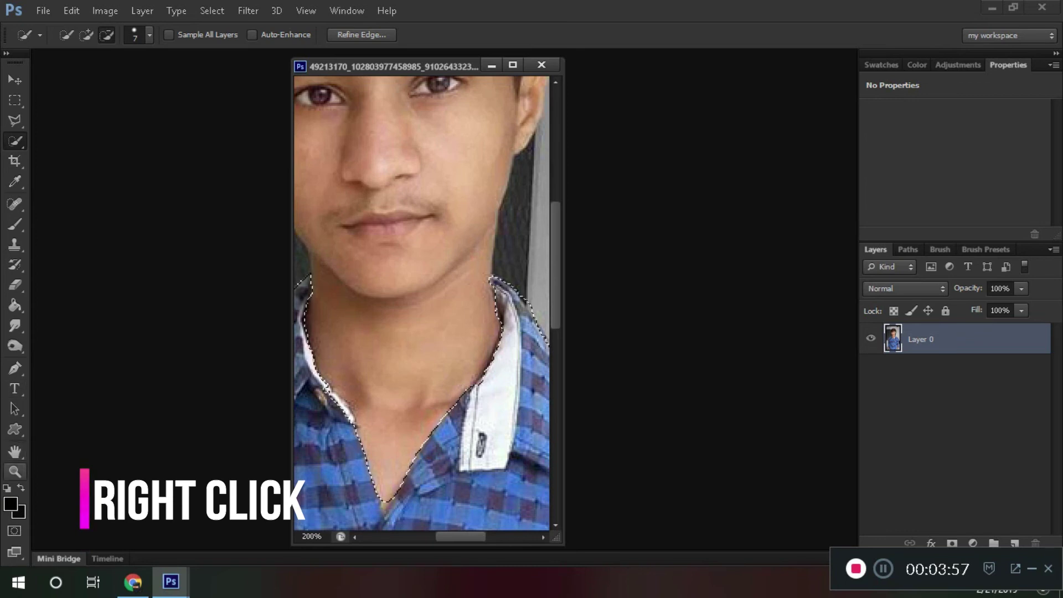
Fit the whole photo in view and add a Hue/Saturation adjustment layer over the shirt.
left_click(15, 471)
right_click(441, 222)
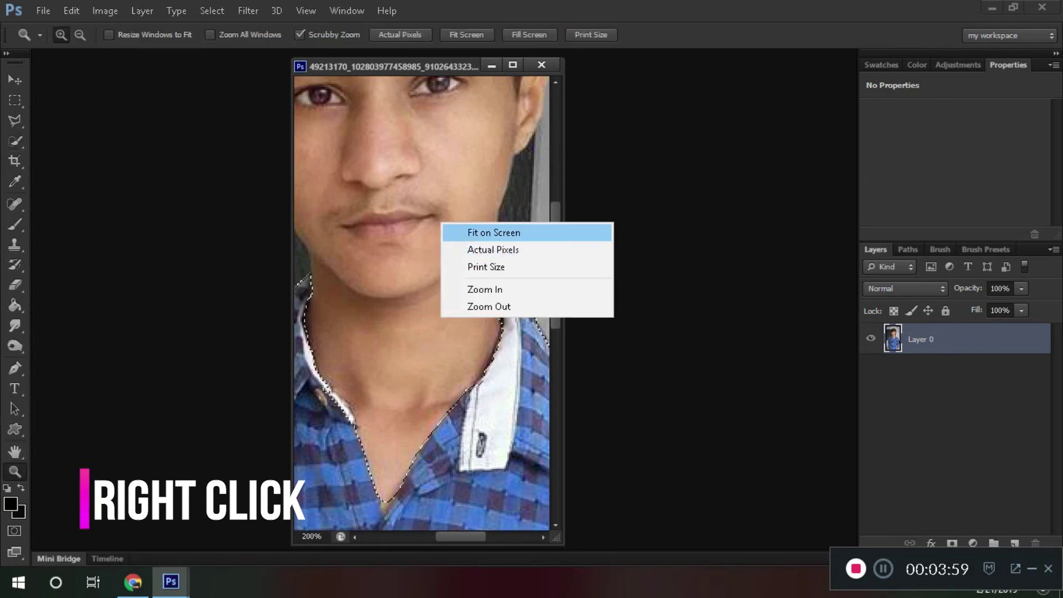
key("Escape")
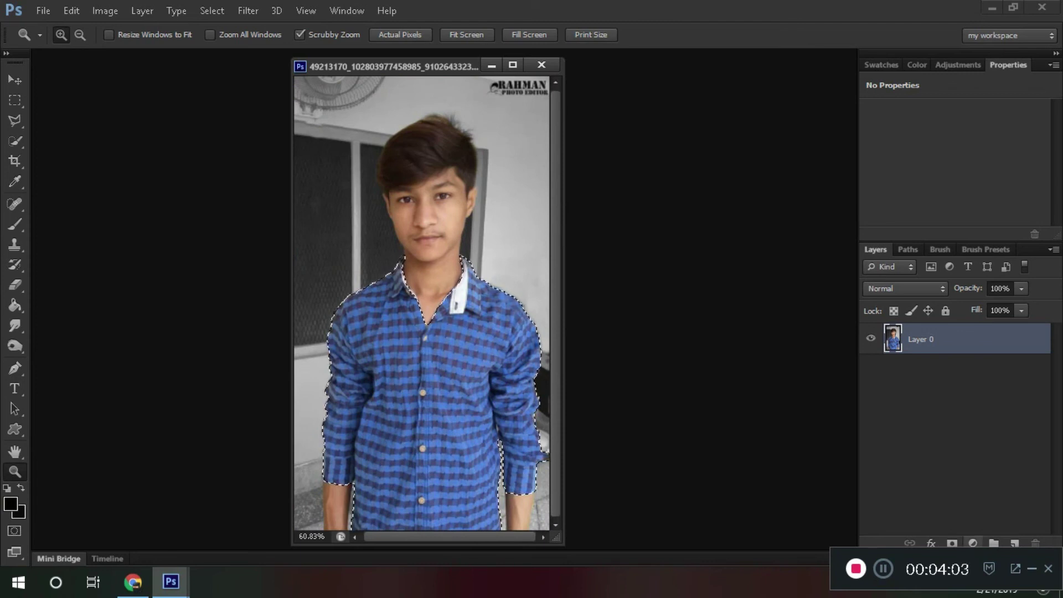
left_click(973, 543)
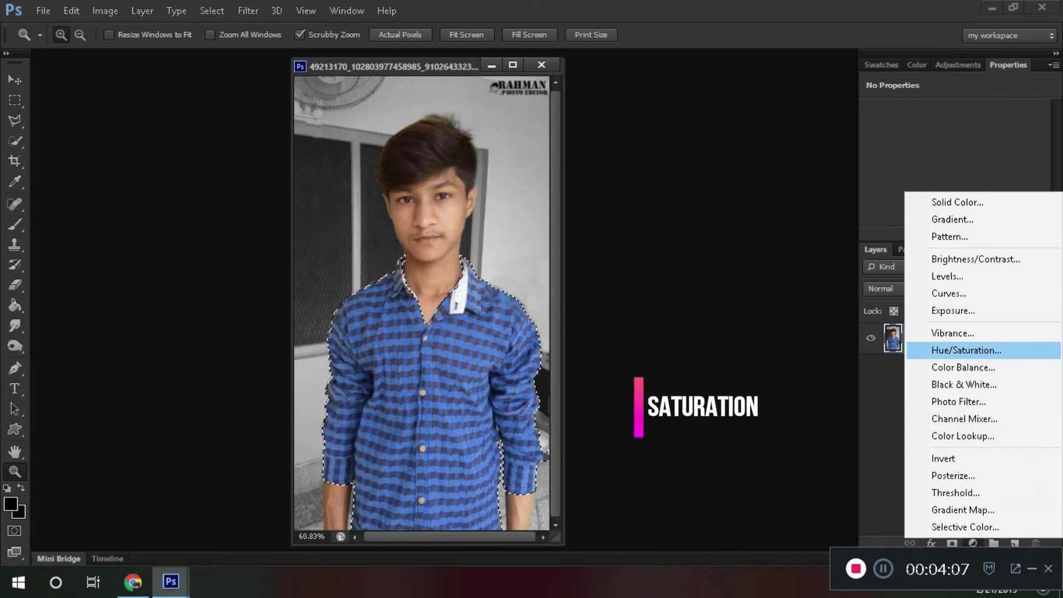
left_click(967, 350)
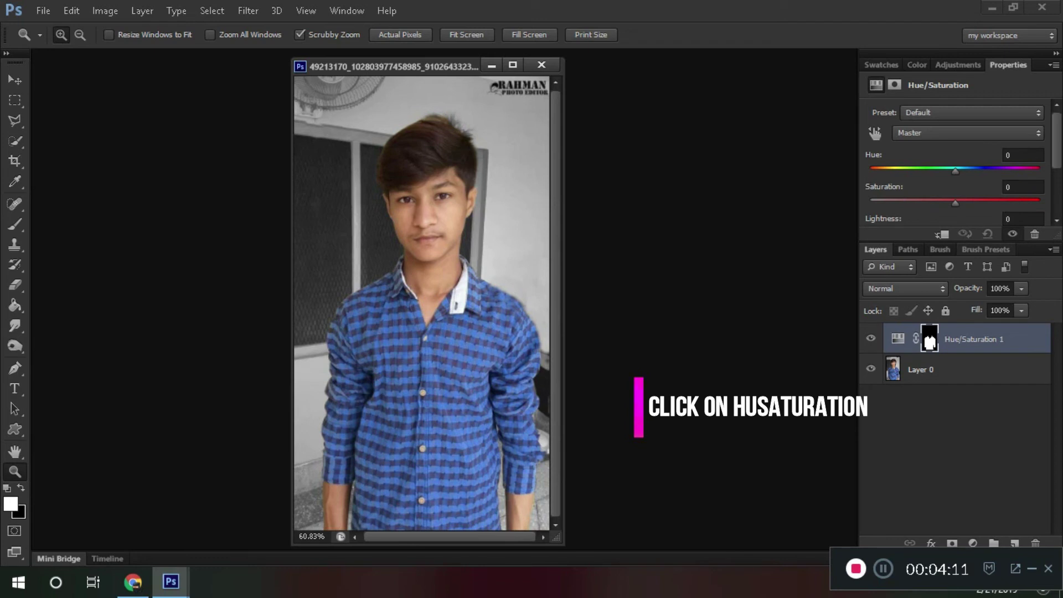
Set Hue to +180 and Saturation to +10, turning the shirt mustard-yellow.
left_click_drag(956, 171, 870, 171)
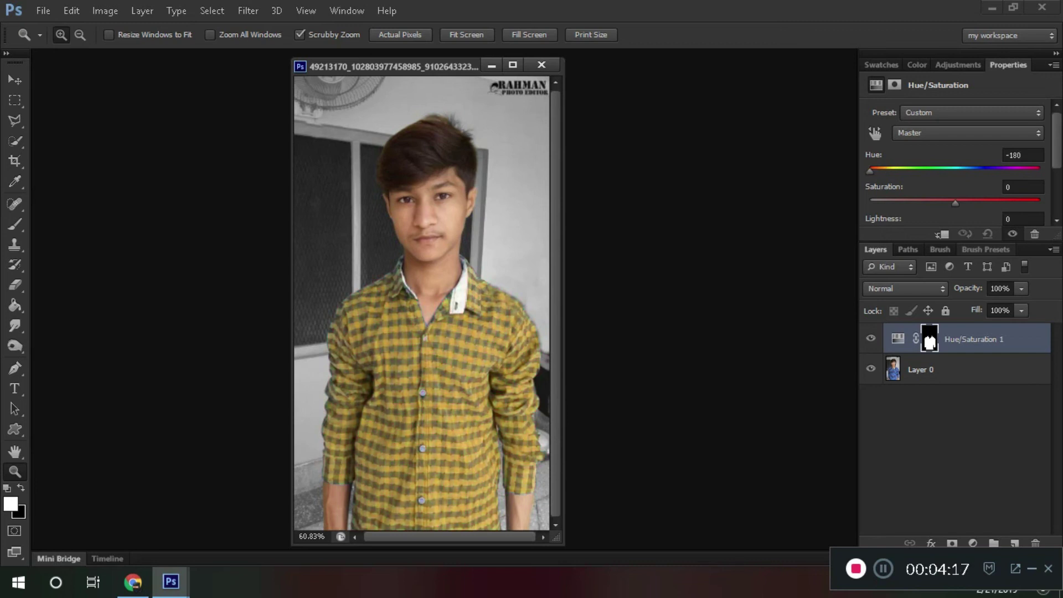
left_click_drag(870, 171, 1023, 171)
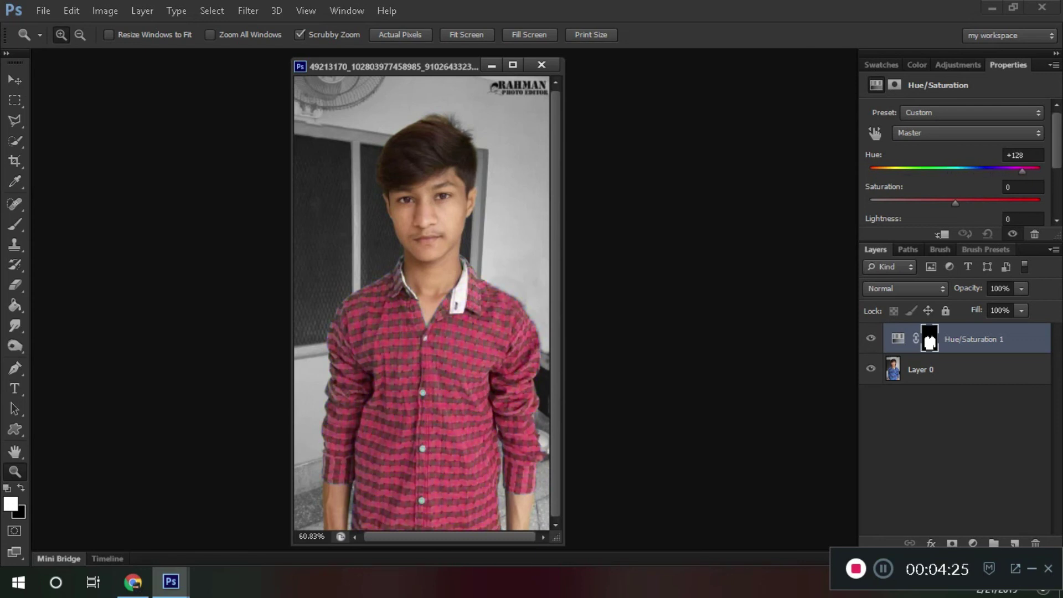
left_click_drag(1025, 172, 1040, 171)
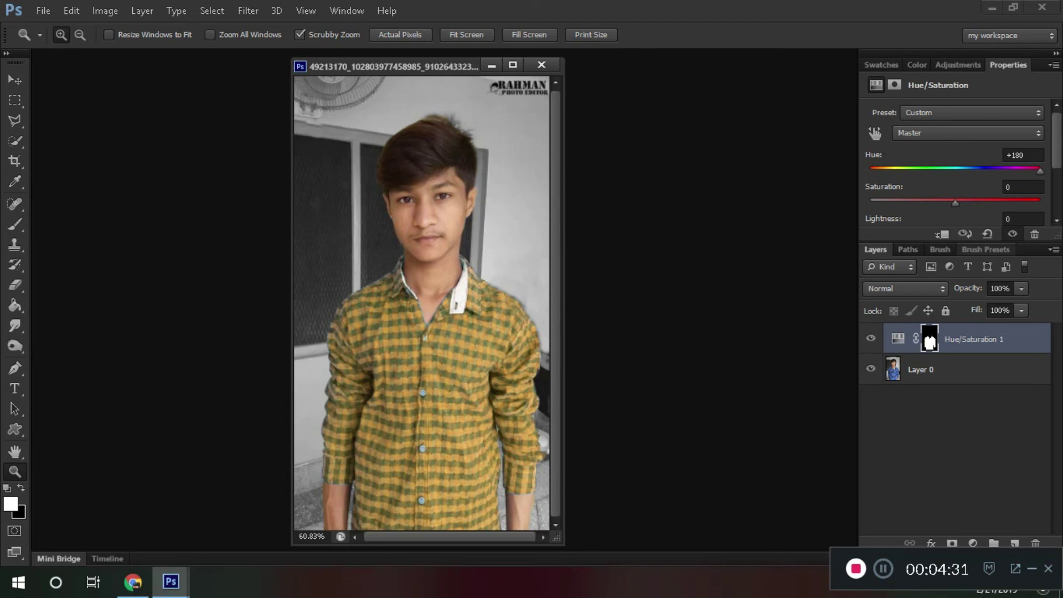
left_click_drag(955, 203, 963, 203)
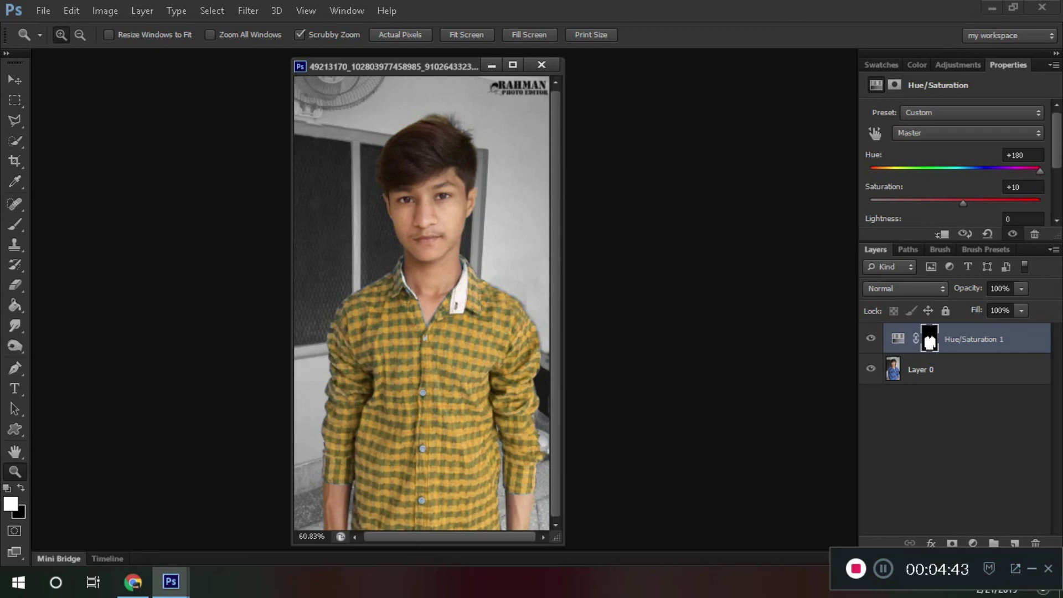
key("alt")
key("alt+f")
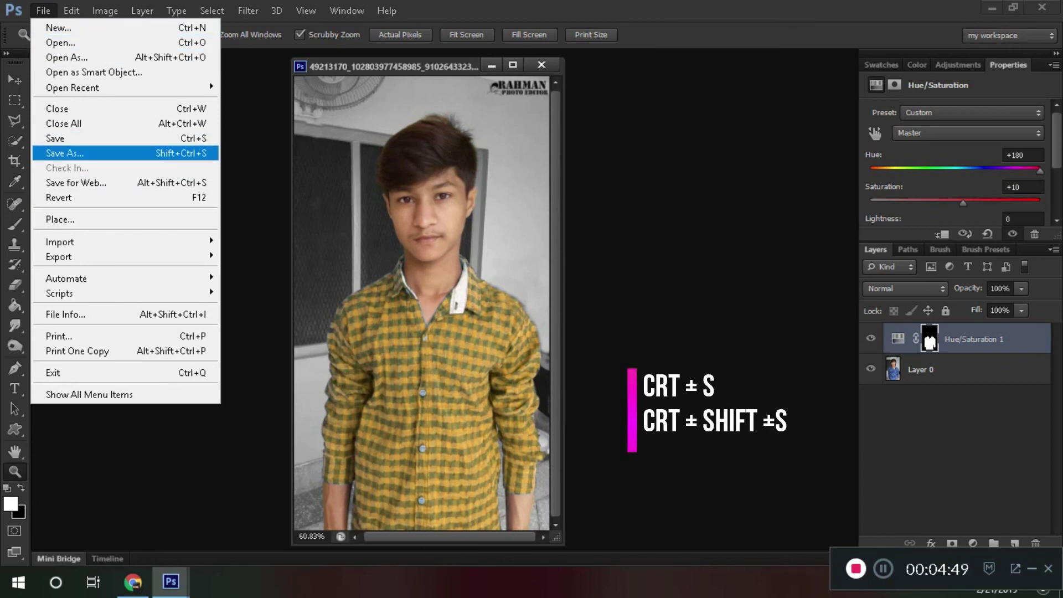
Save the photo as a JPEG, replacing the existing file and accepting default quality.
key("Return")
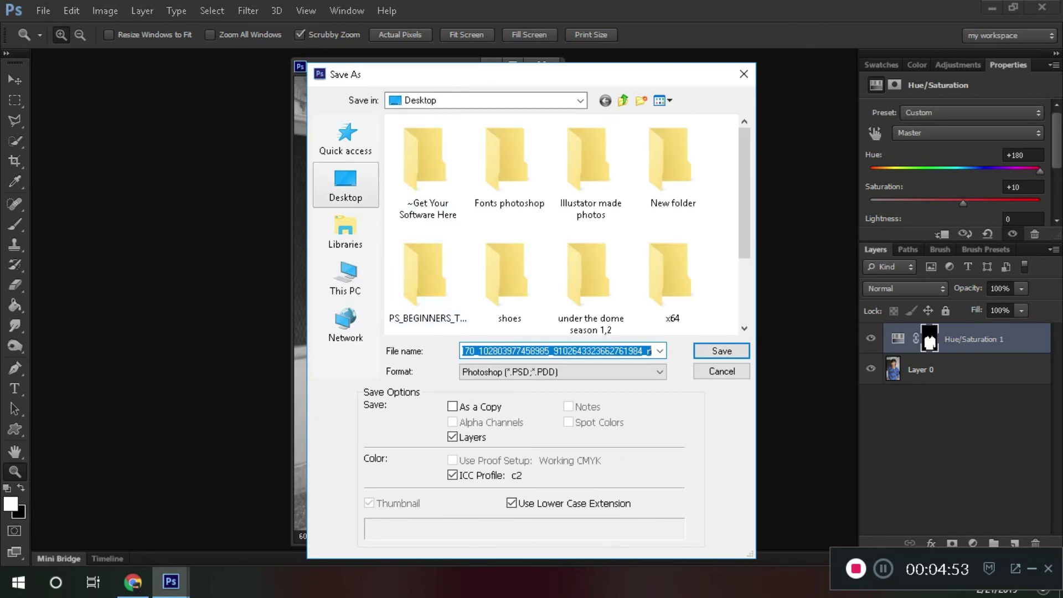
key("Tab")
key("alt+Down")
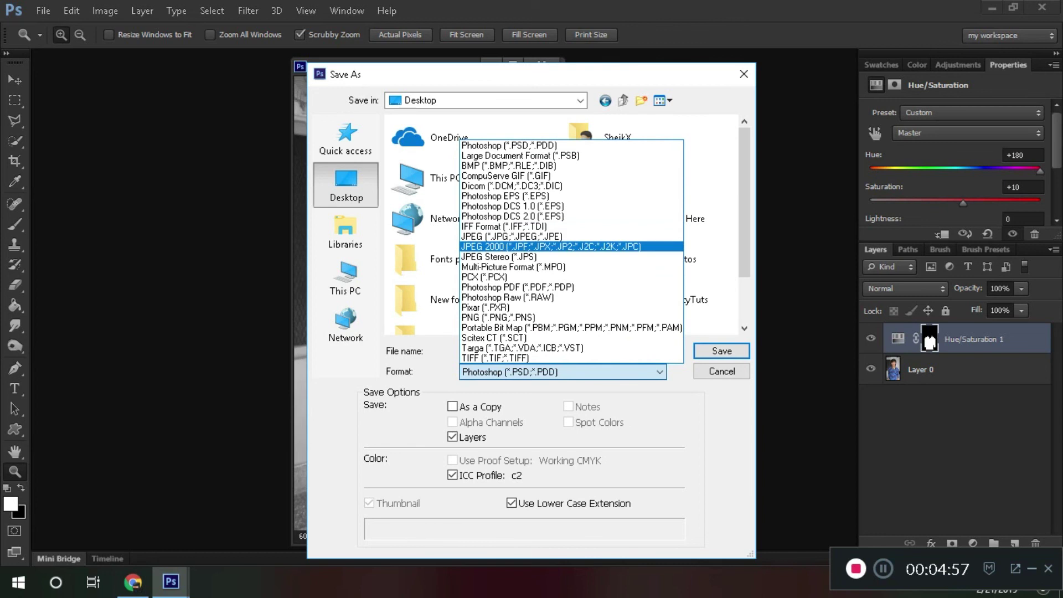
key("Return")
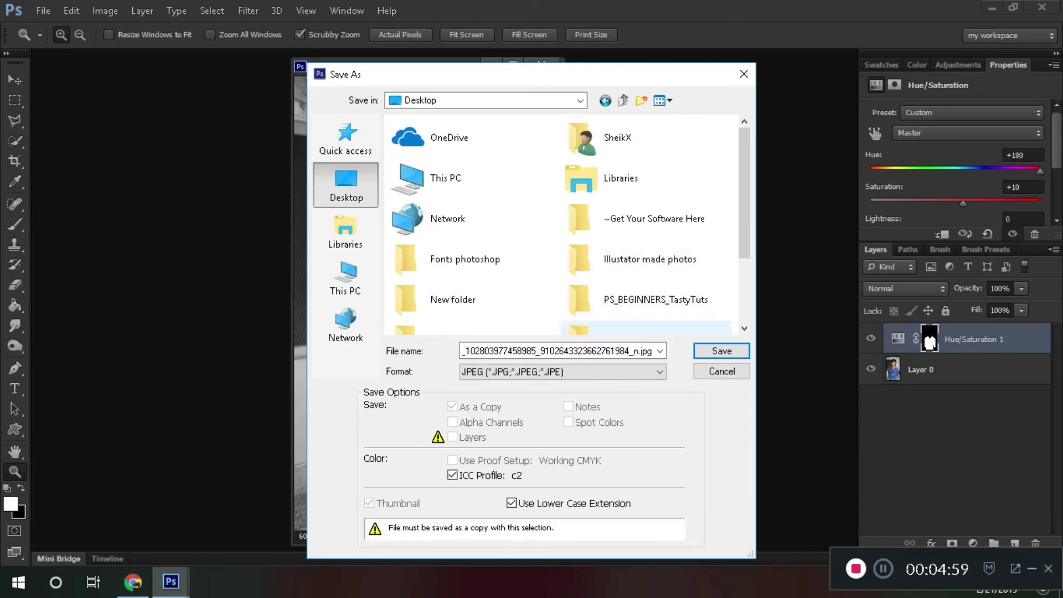
key("Return")
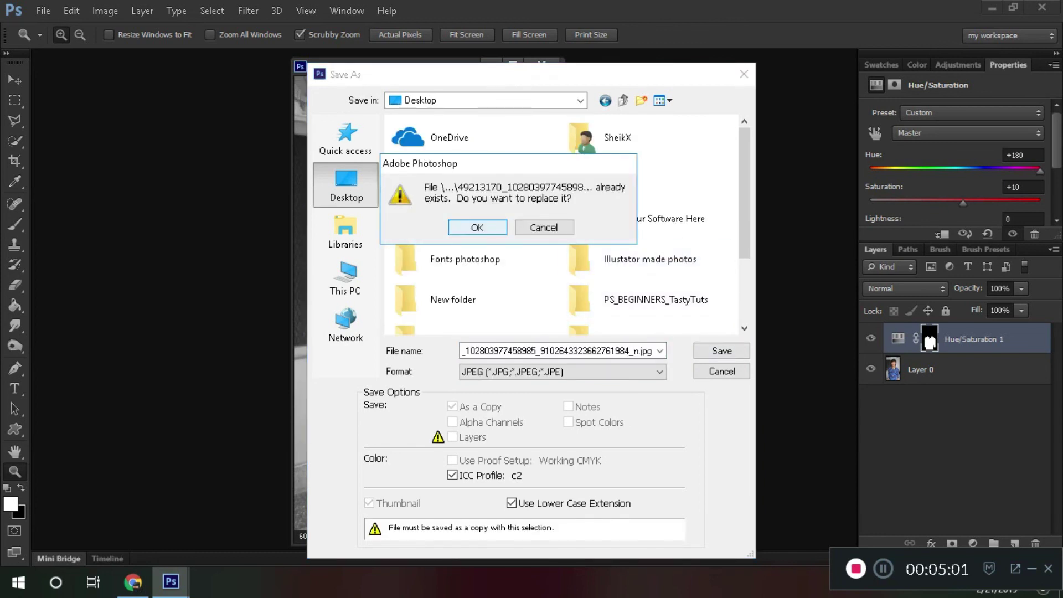
key("Return")
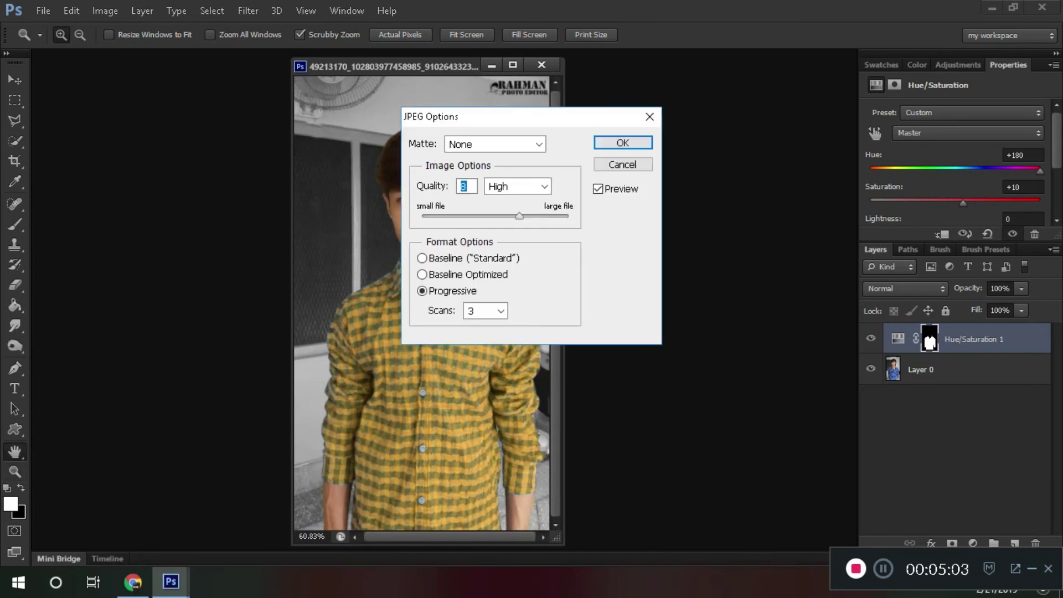
key("Return")
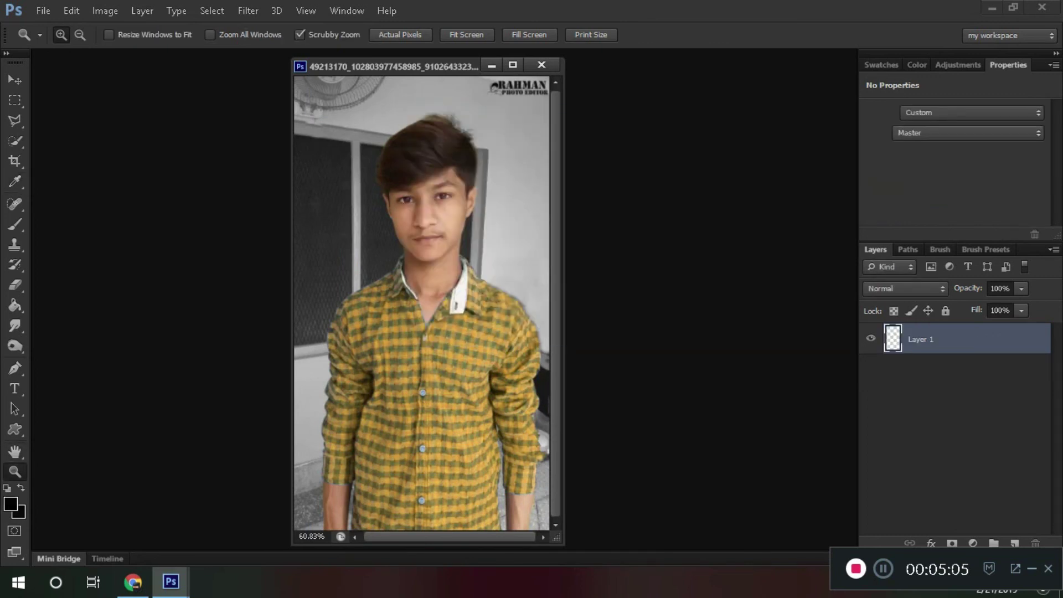
key("x")
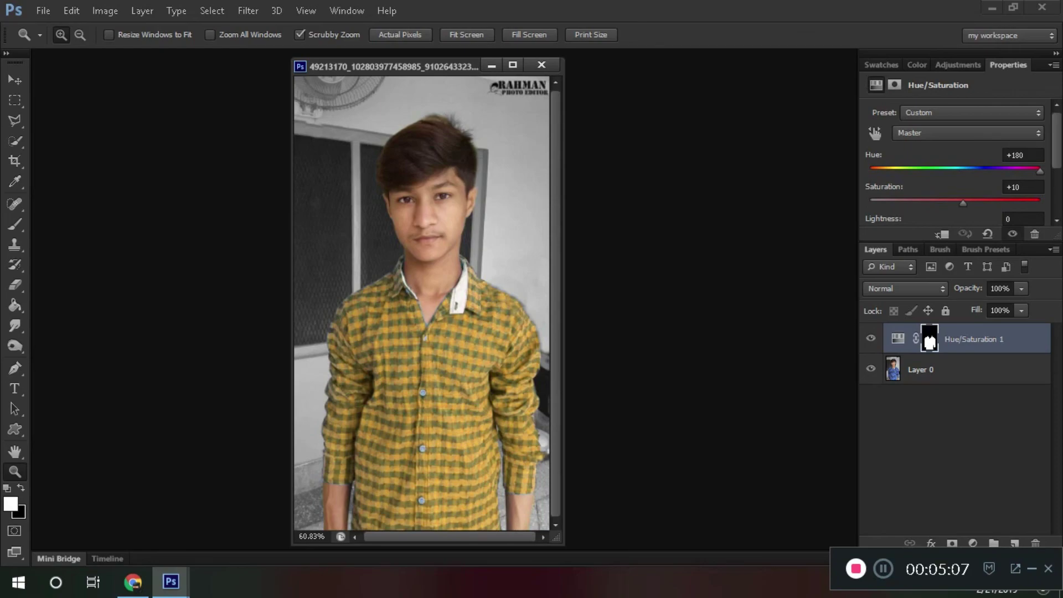